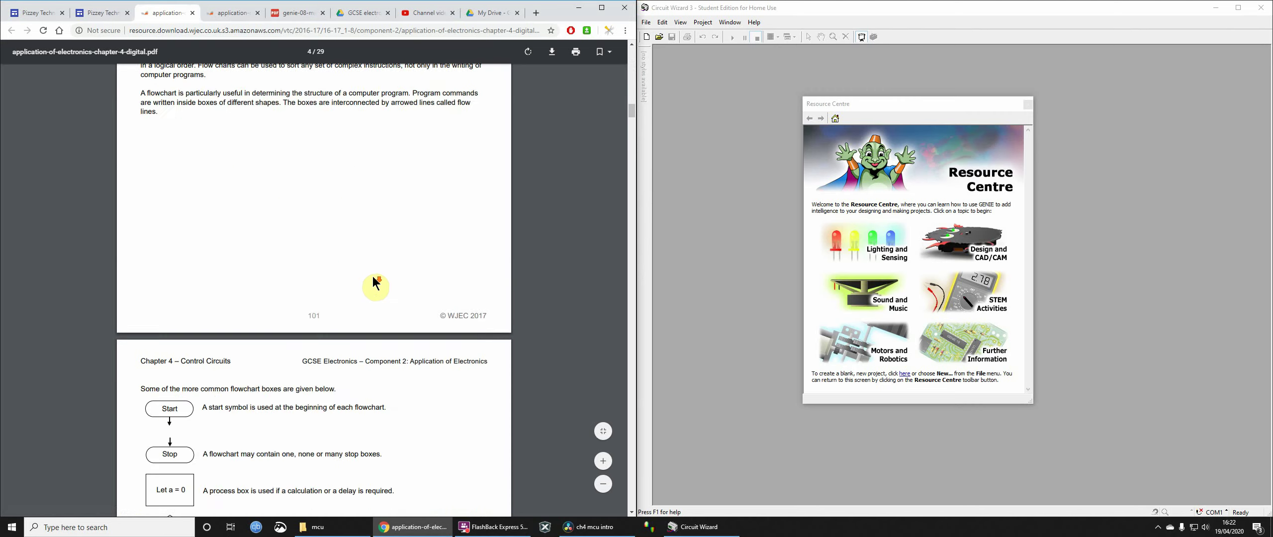
- Examine the Example 1 design specification and its flowchart in the digital electronics chapter at a larger zoom
scroll(374, 280, up, 5)
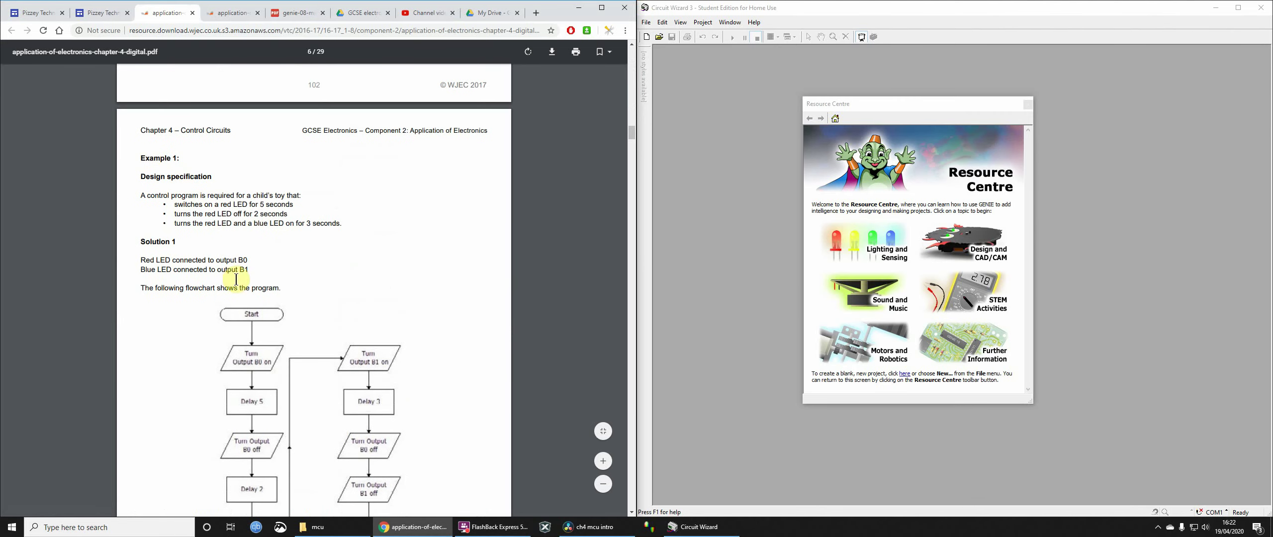
scroll(338, 311, down, 1)
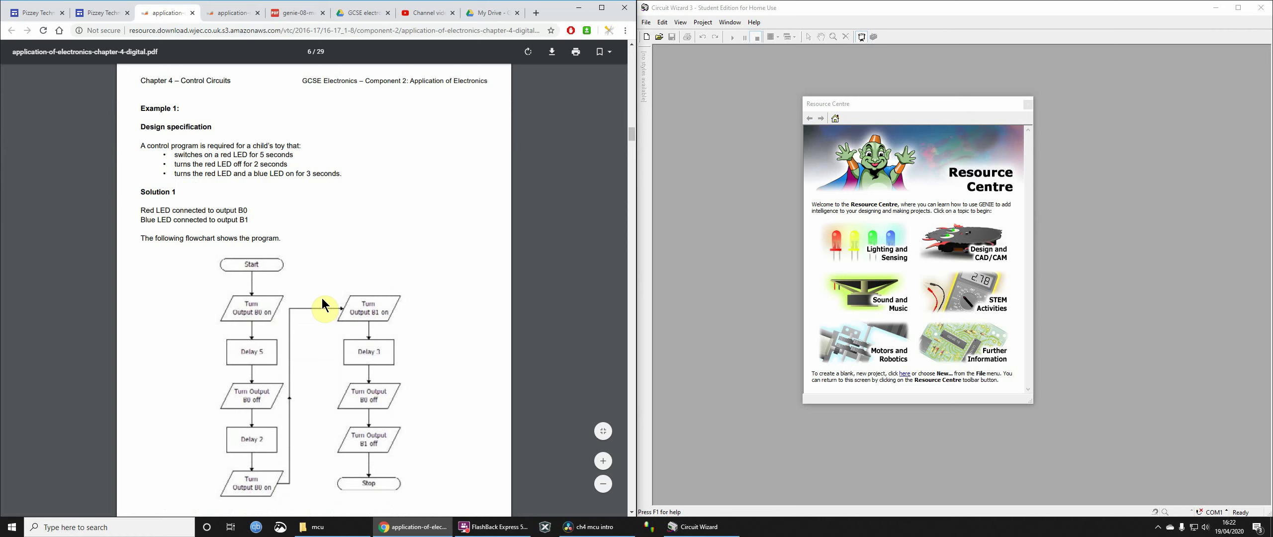
click(603, 461)
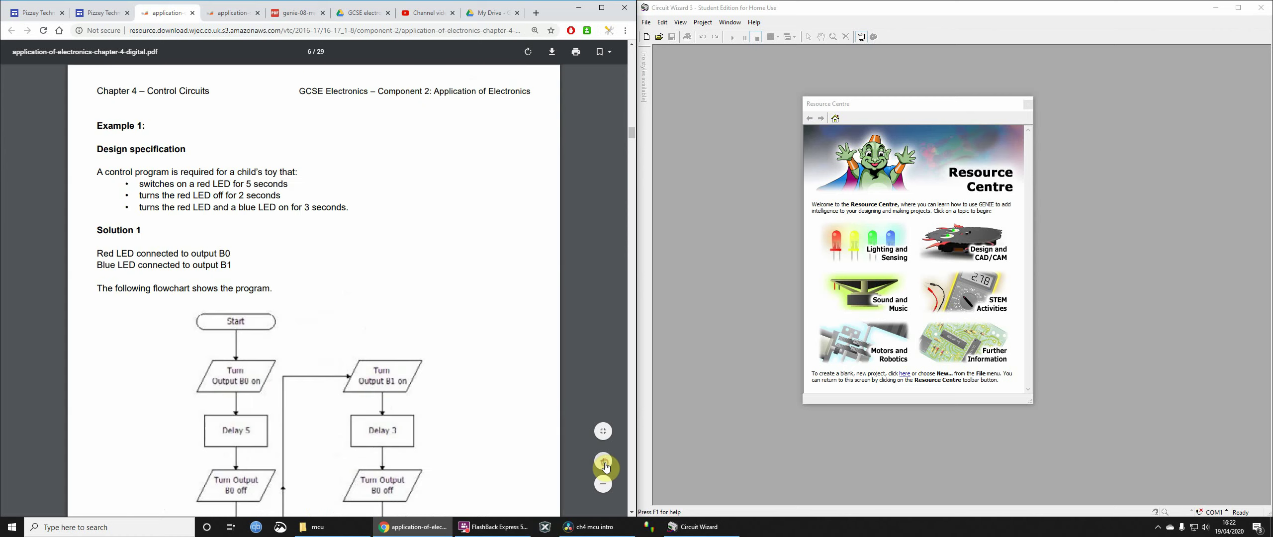
click(603, 462)
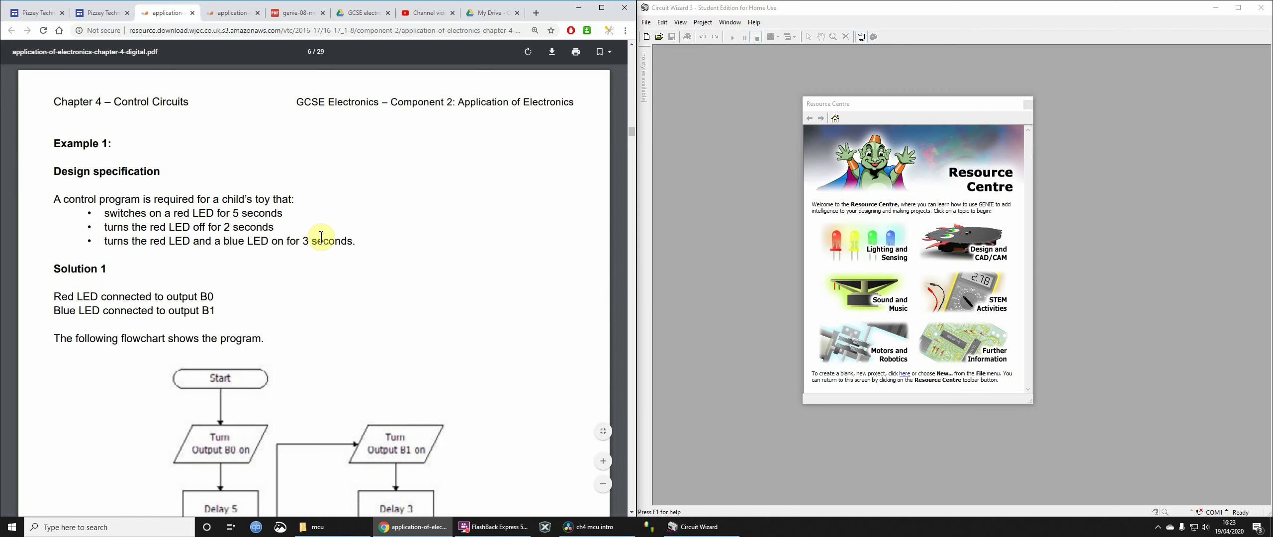
- Dismiss the Resource Centre in Circuit Wizard and create a new project from the Circuit With GENIE Flowchart template
click(1026, 104)
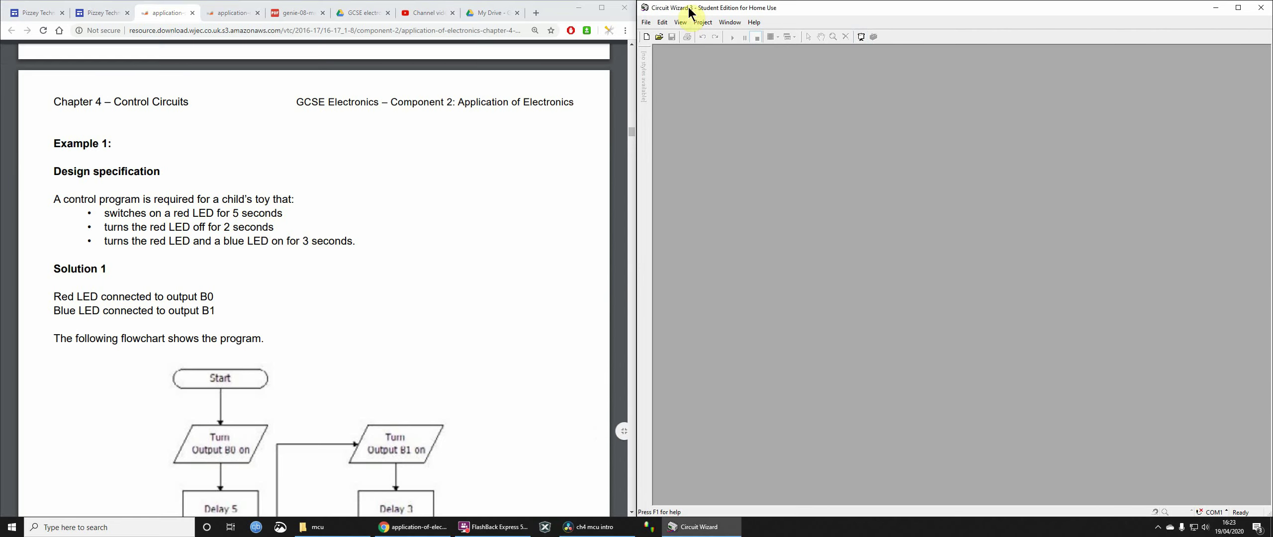
click(647, 36)
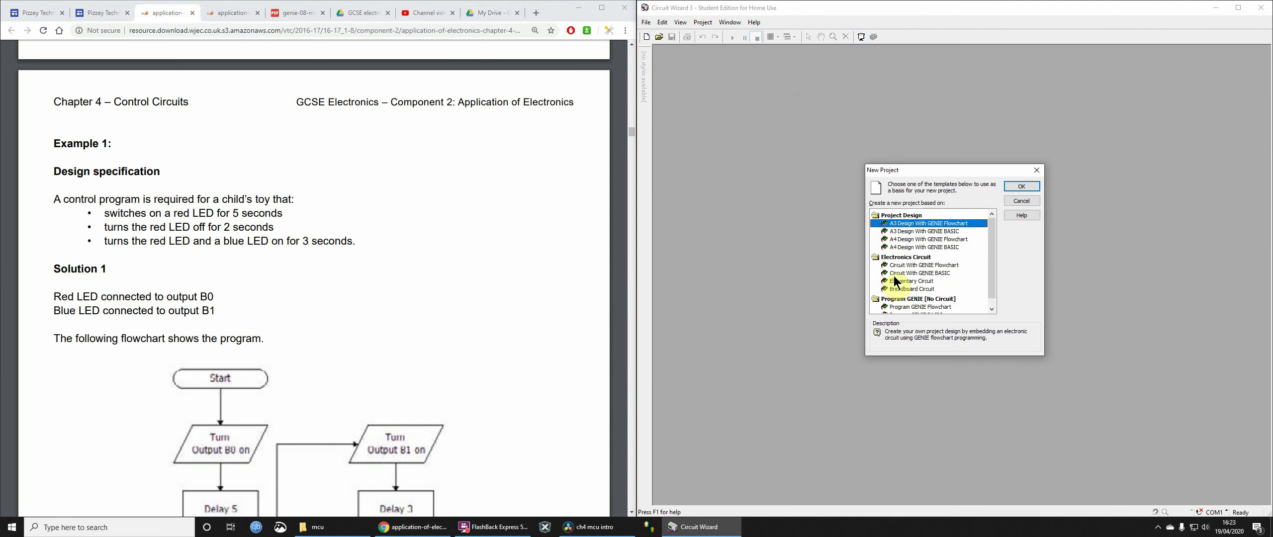
click(927, 264)
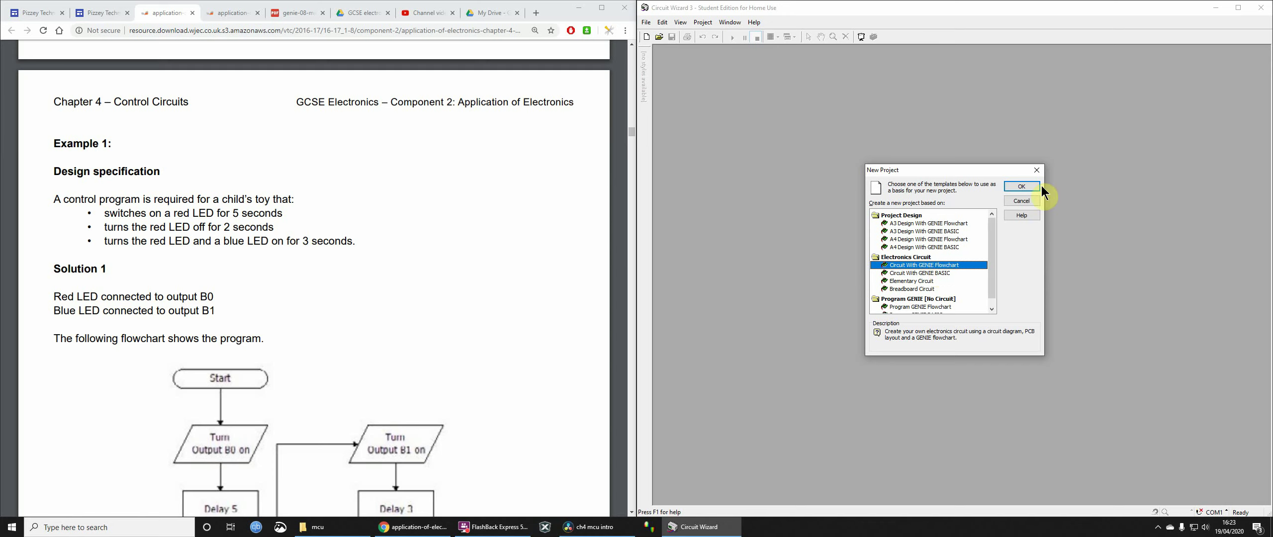
click(1026, 186)
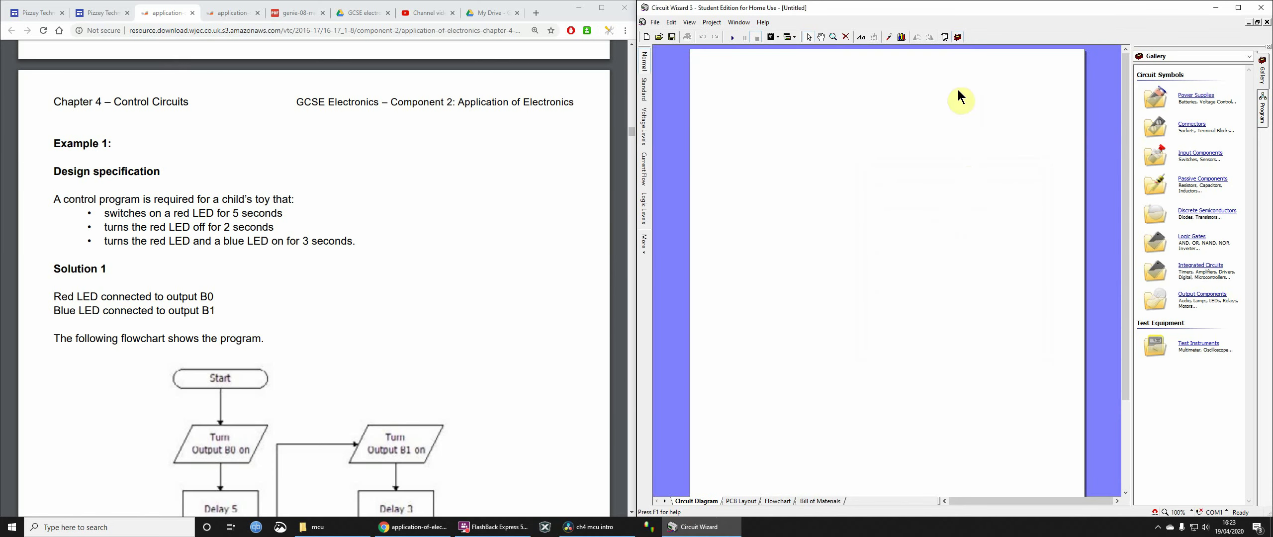
- Place a battery on the circuit diagram, check the GENIE 08 datasheet's supply range, and set the battery to 4.5 V
click(1190, 98)
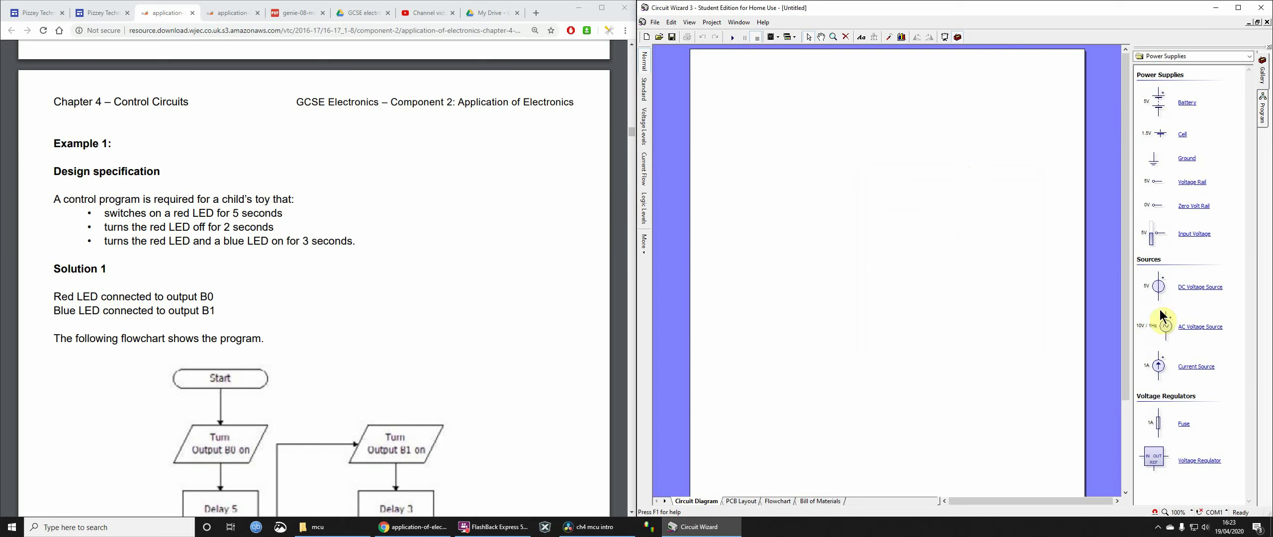
drag(1187, 103, 742, 194)
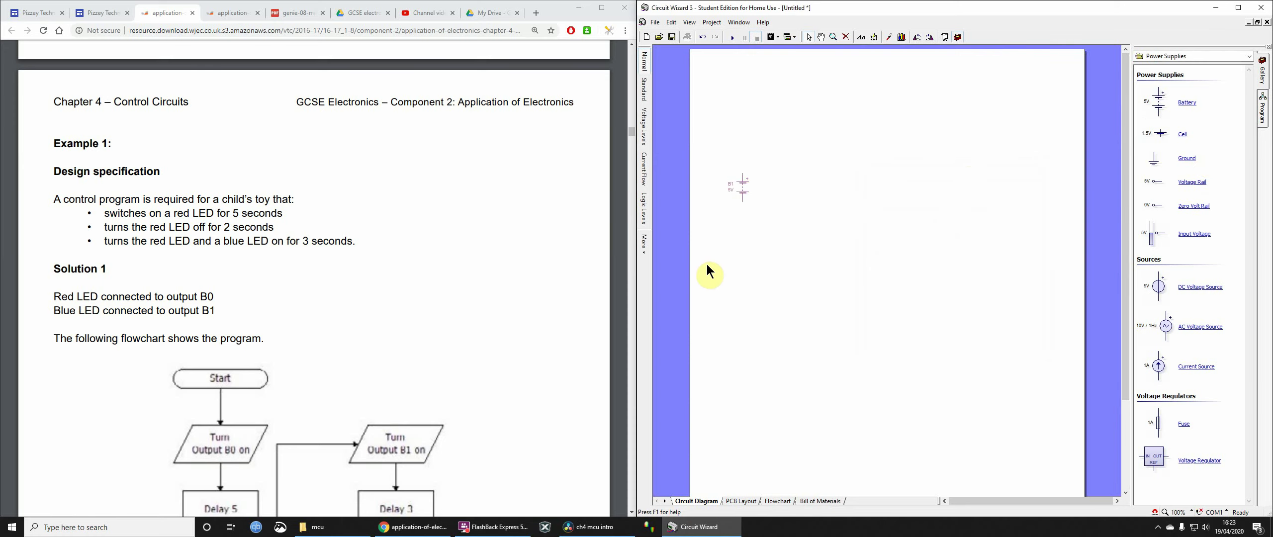
click(293, 13)
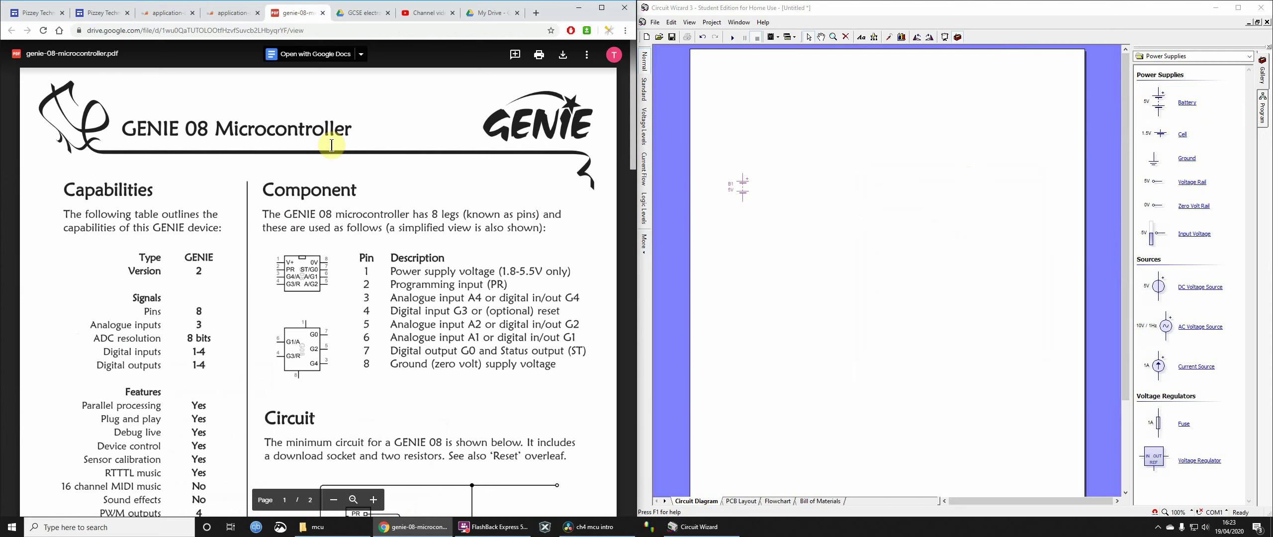
scroll(304, 179, down, 5)
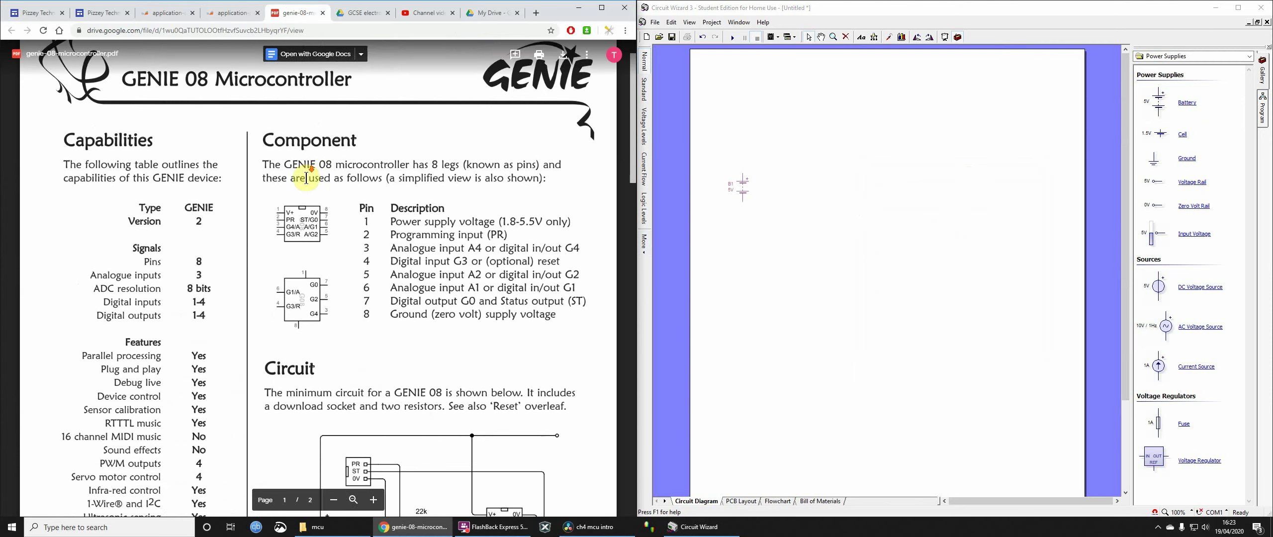
scroll(346, 332, down, 3)
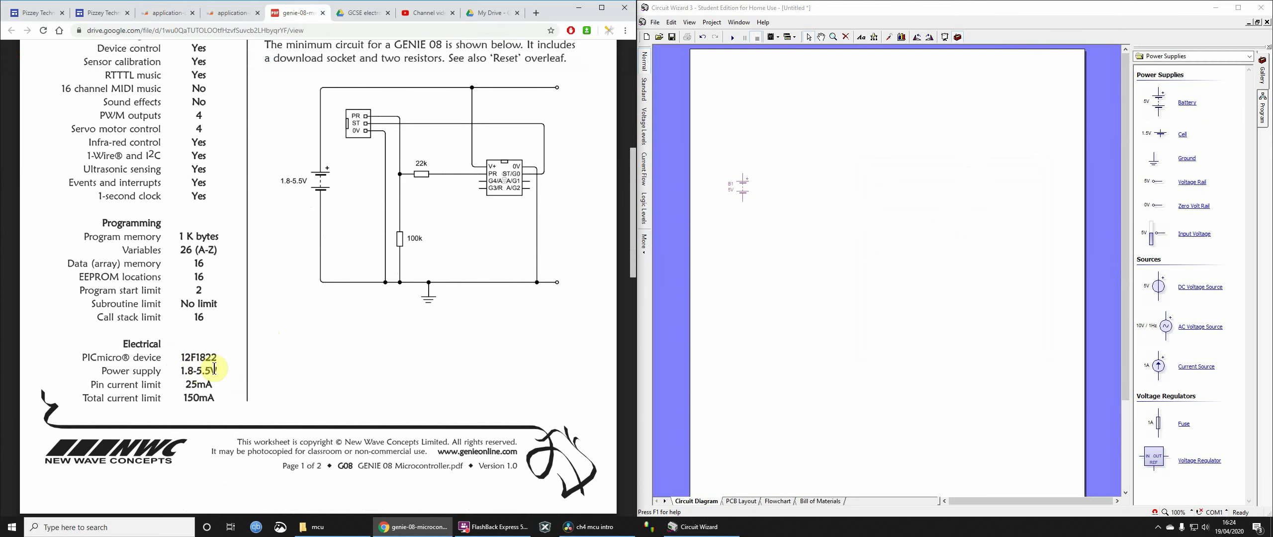
double_click(742, 195)
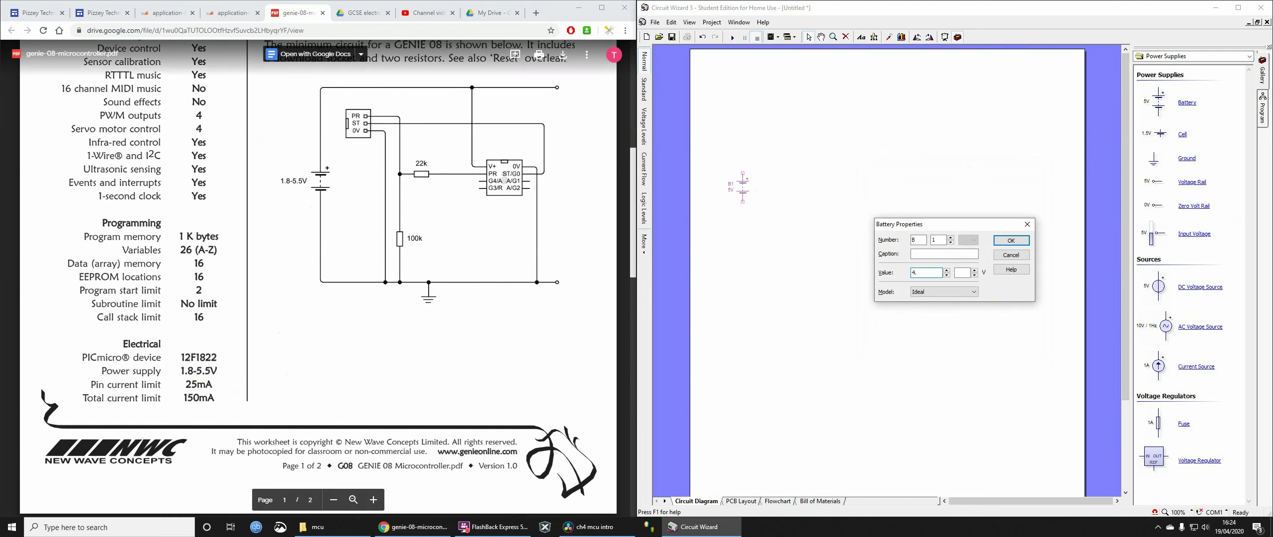
click(1017, 242)
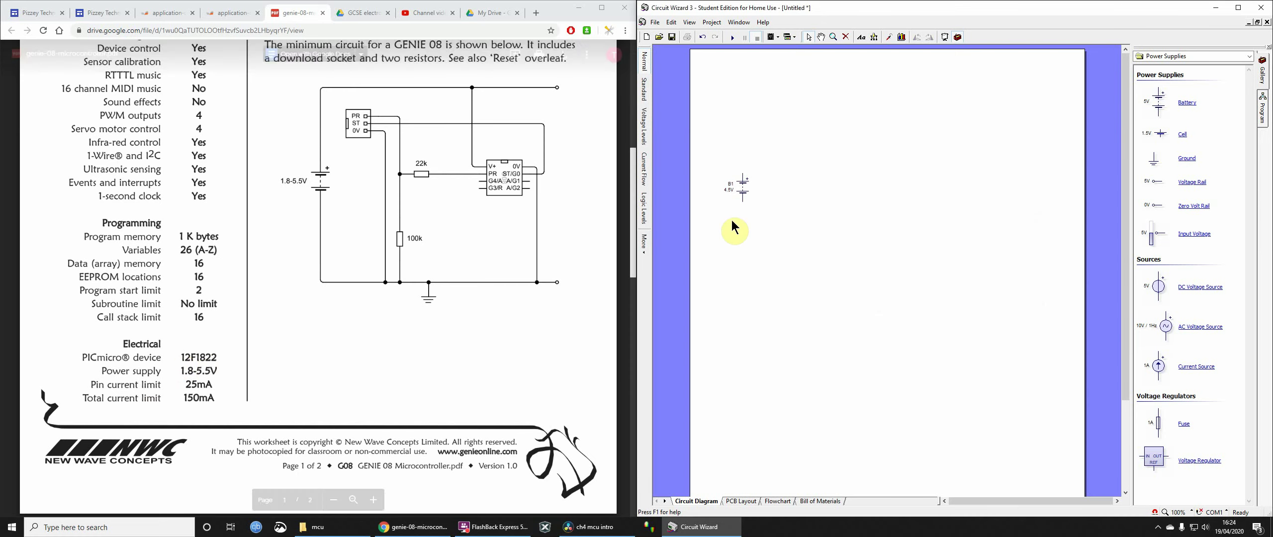
- Add a ground symbol below the battery and wire it to the battery's negative terminal
click(1183, 56)
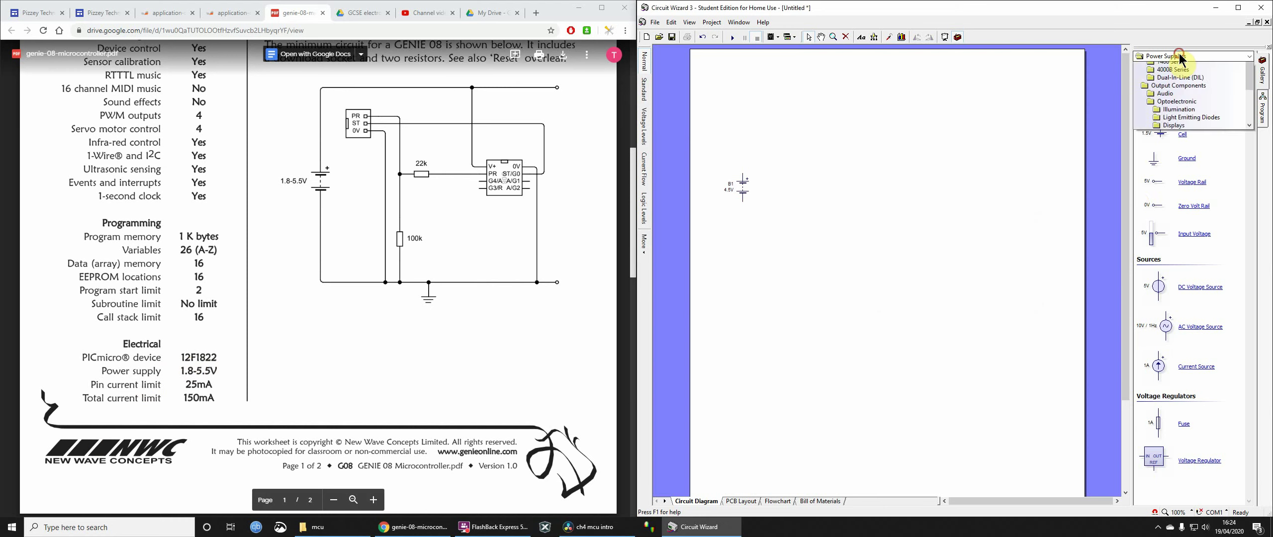
click(1248, 220)
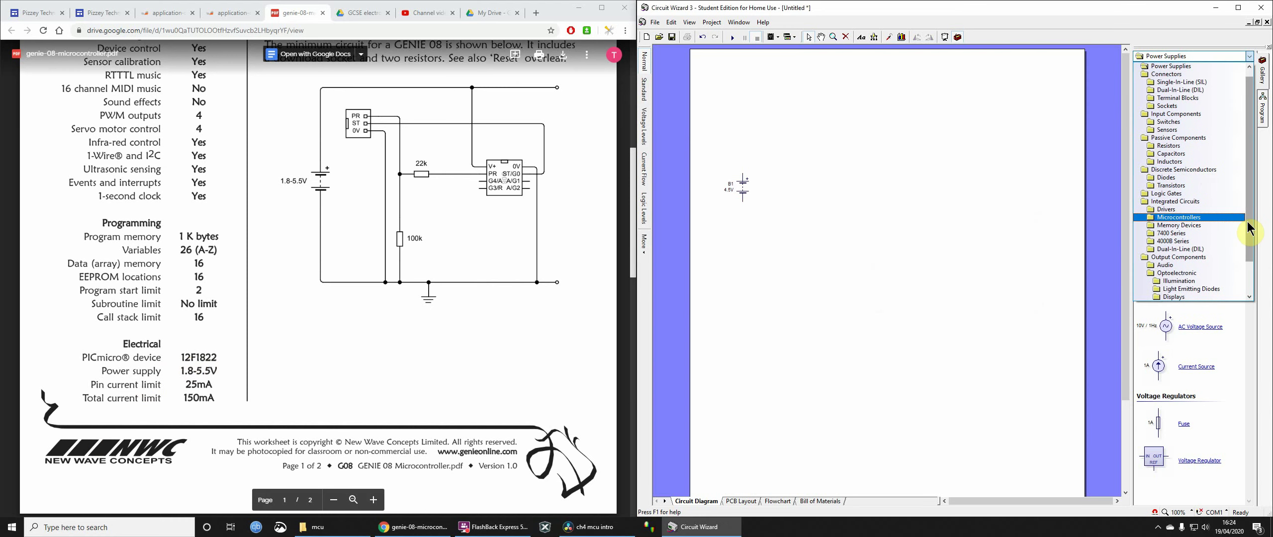
drag(1247, 228, 1249, 207)
click(1175, 74)
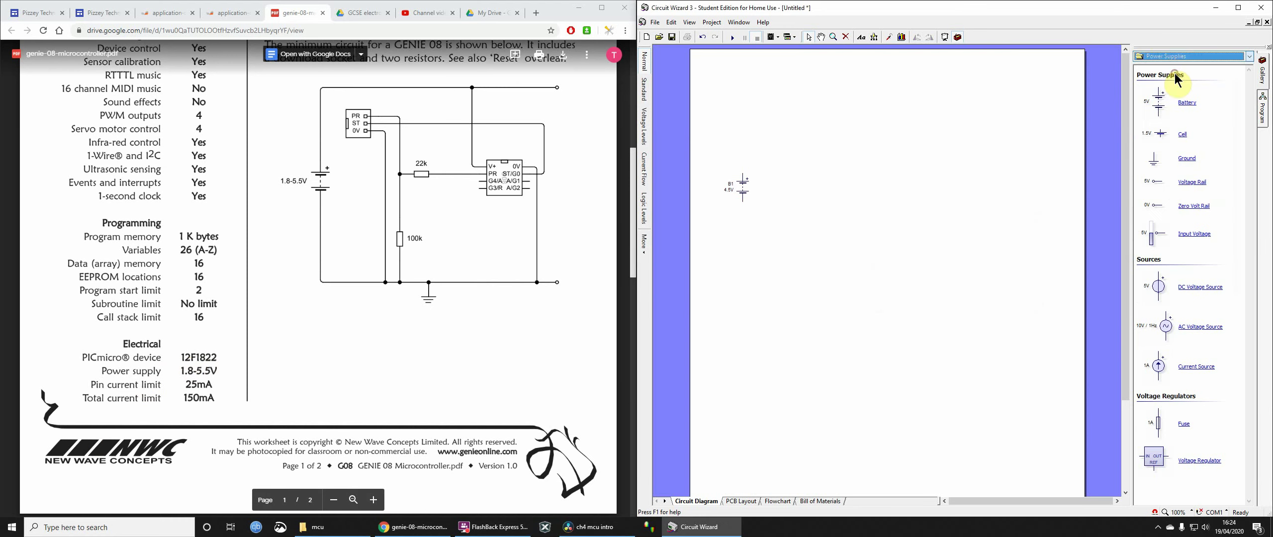
drag(1189, 160, 743, 198)
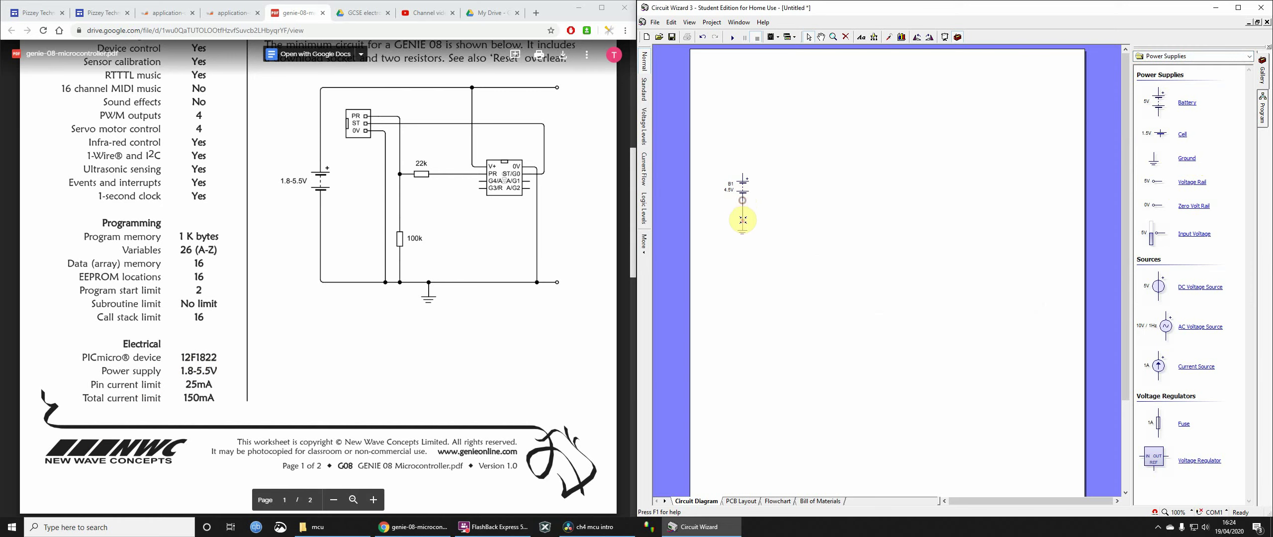
- Place an advanced-view GENIE 08 microcontroller and wire its V+ pin to the battery's positive terminal
click(1216, 55)
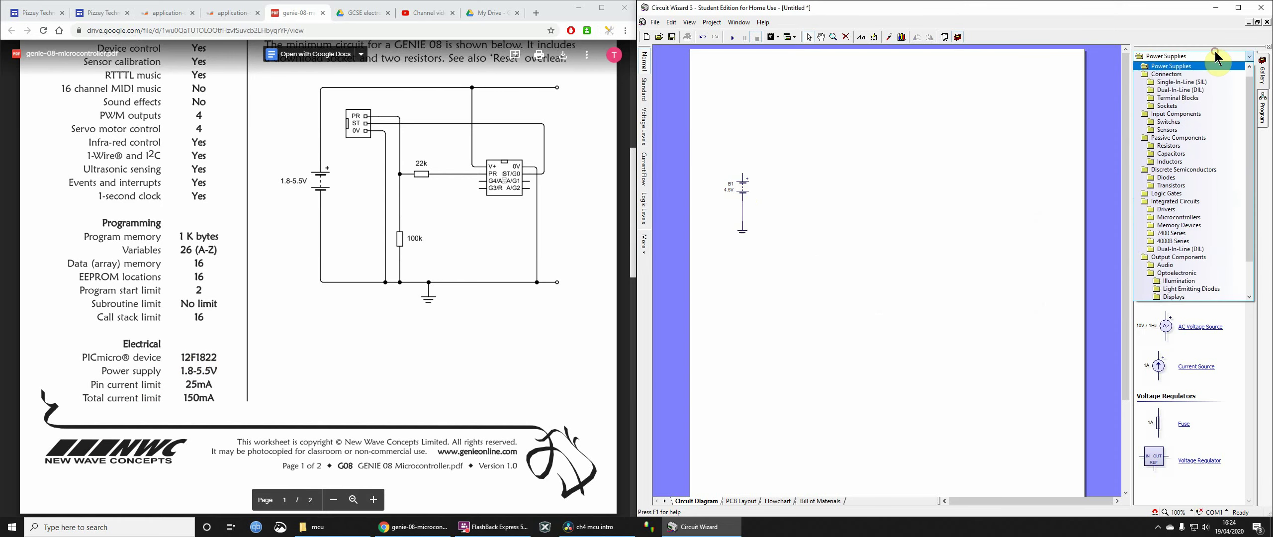
click(1188, 218)
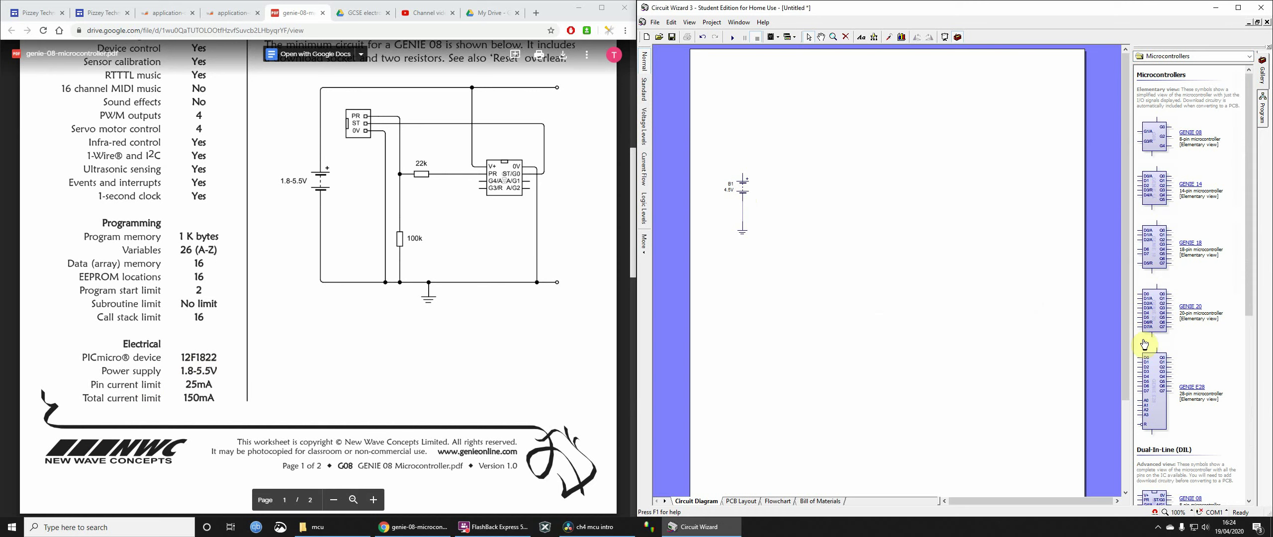
scroll(1213, 184, down, 5)
scroll(1213, 184, down, 2)
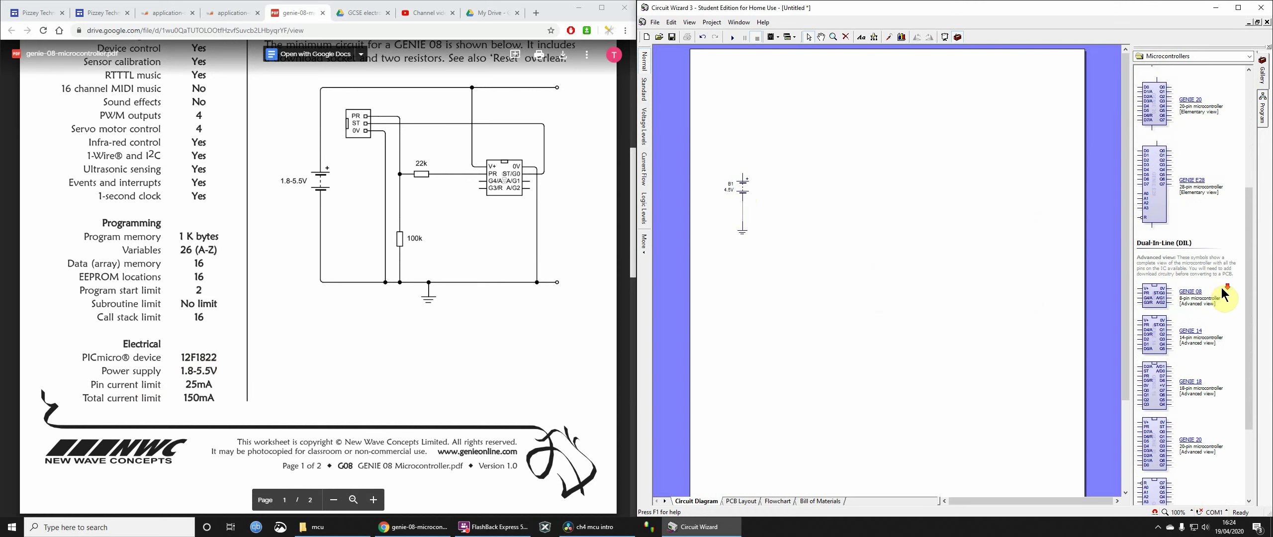
drag(1149, 279, 743, 172)
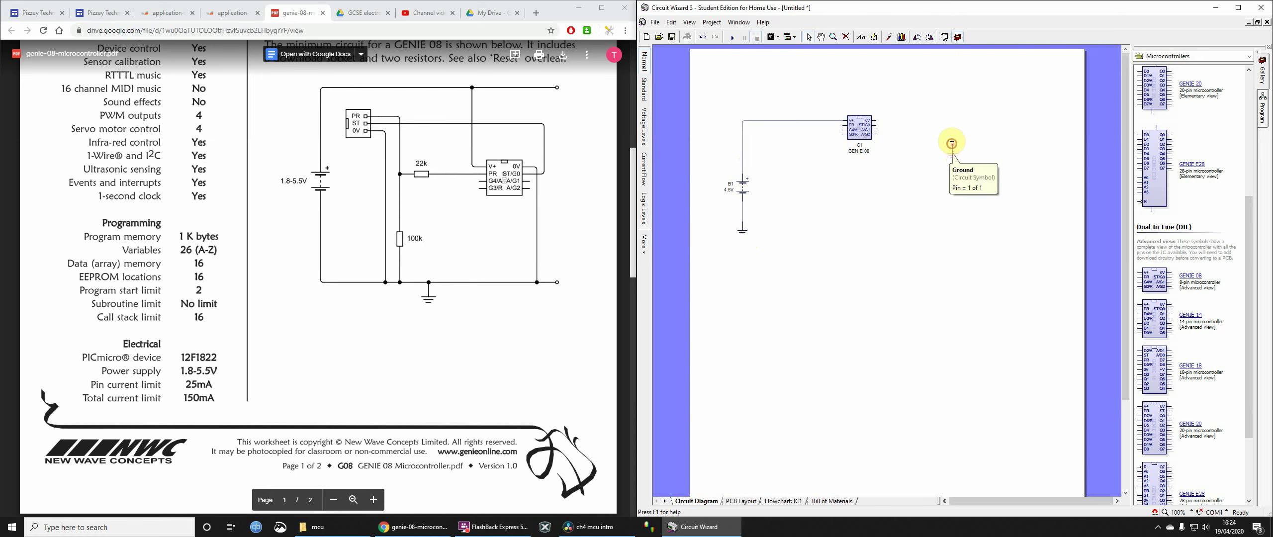
- Wire the microcontroller's 0V pin to its own ground symbol and check the connected net
drag(952, 150, 883, 121)
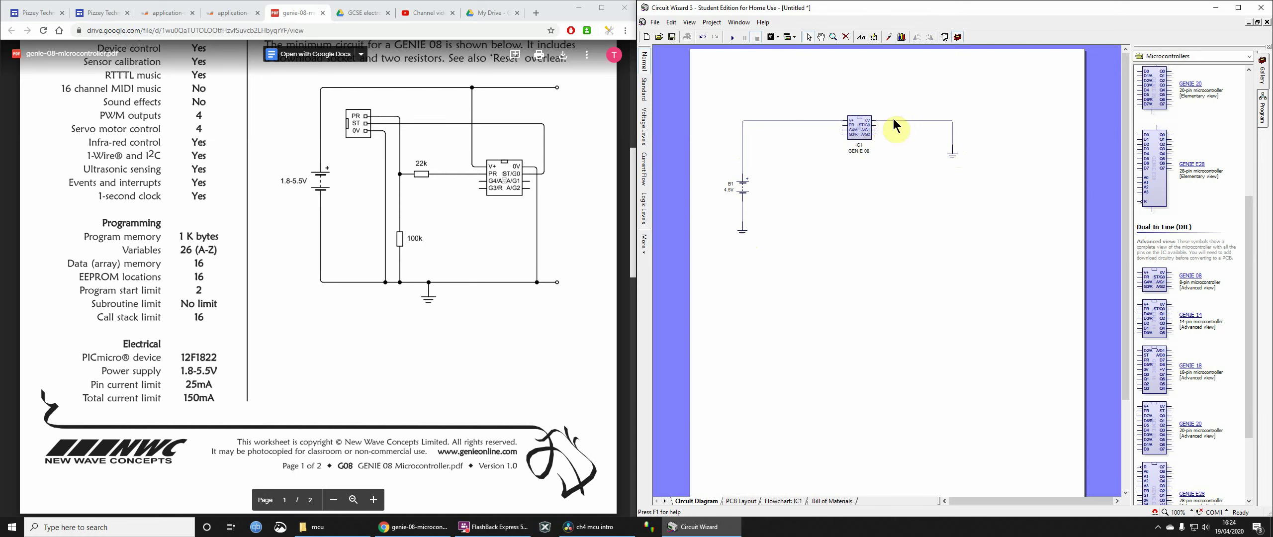
scroll(951, 150, up, 1)
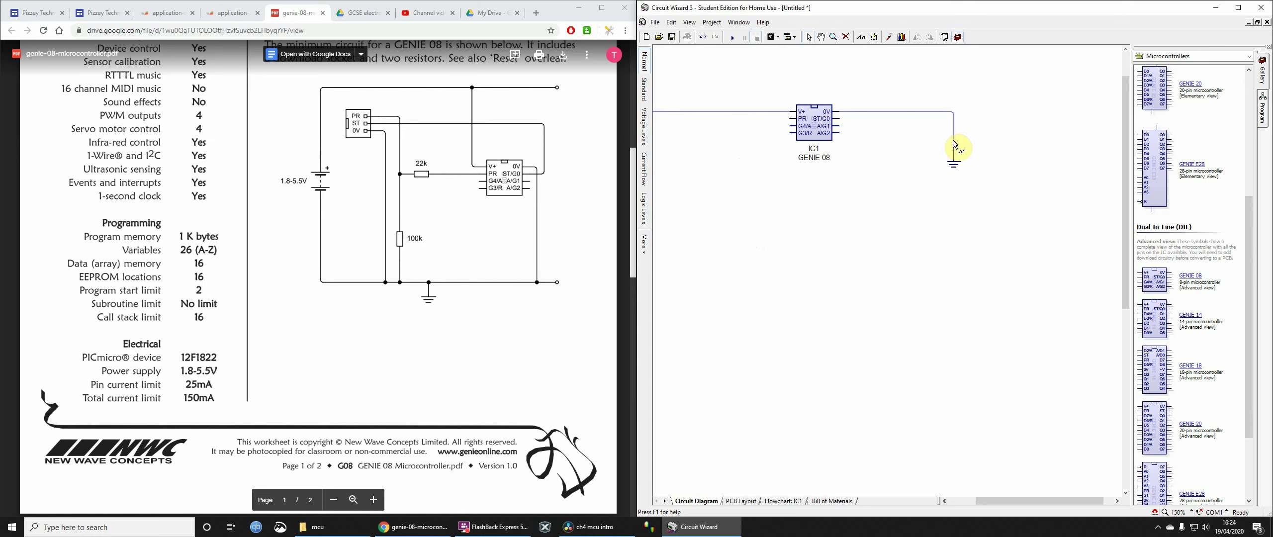
click(953, 141)
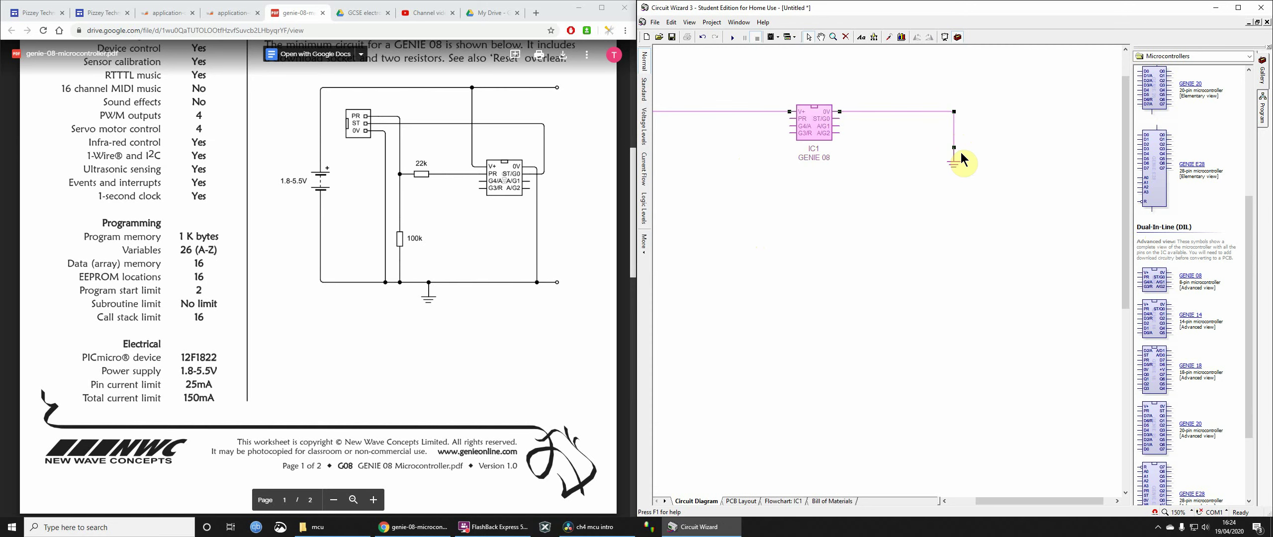
scroll(961, 155, up, 1)
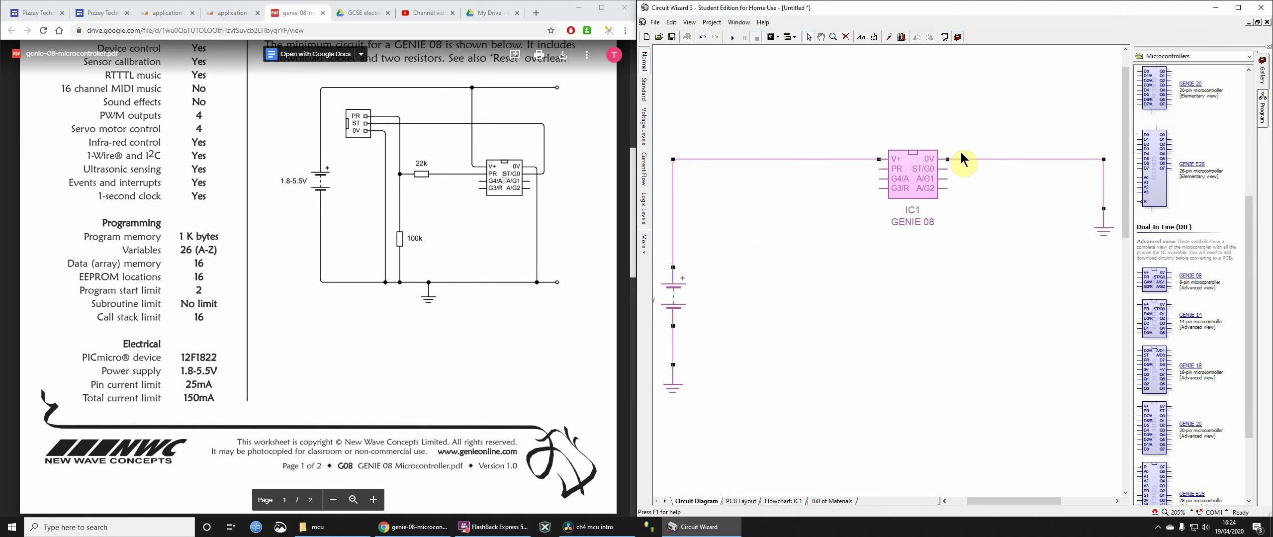
click(958, 116)
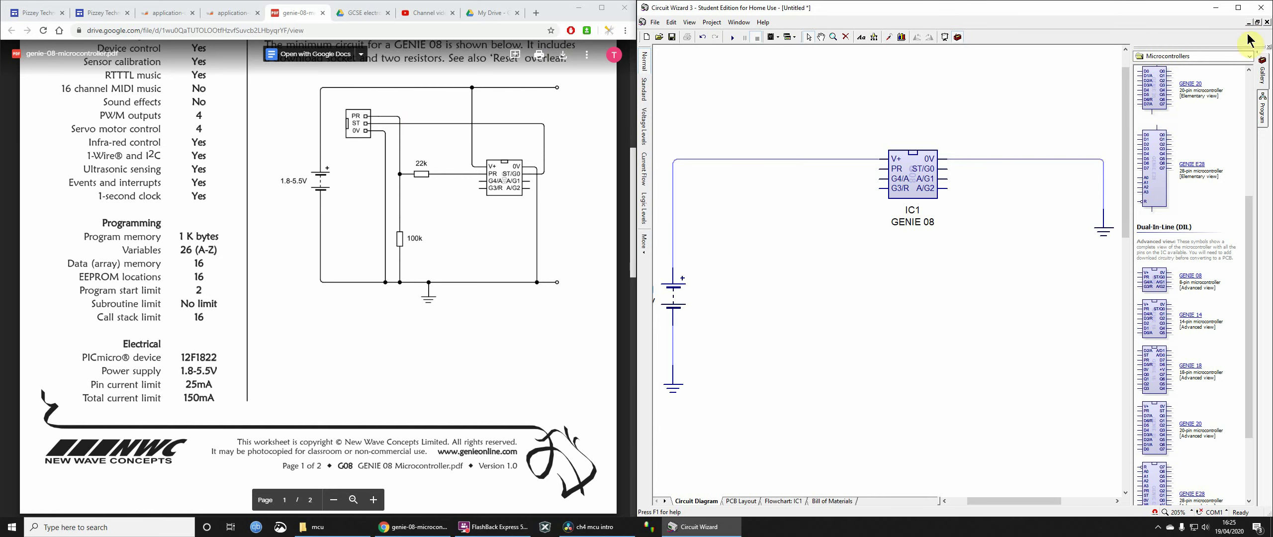
- Add a resistor wired to the microcontroller's PR pin and position it between the battery and the chip
drag(1252, 269, 1252, 110)
click(1158, 62)
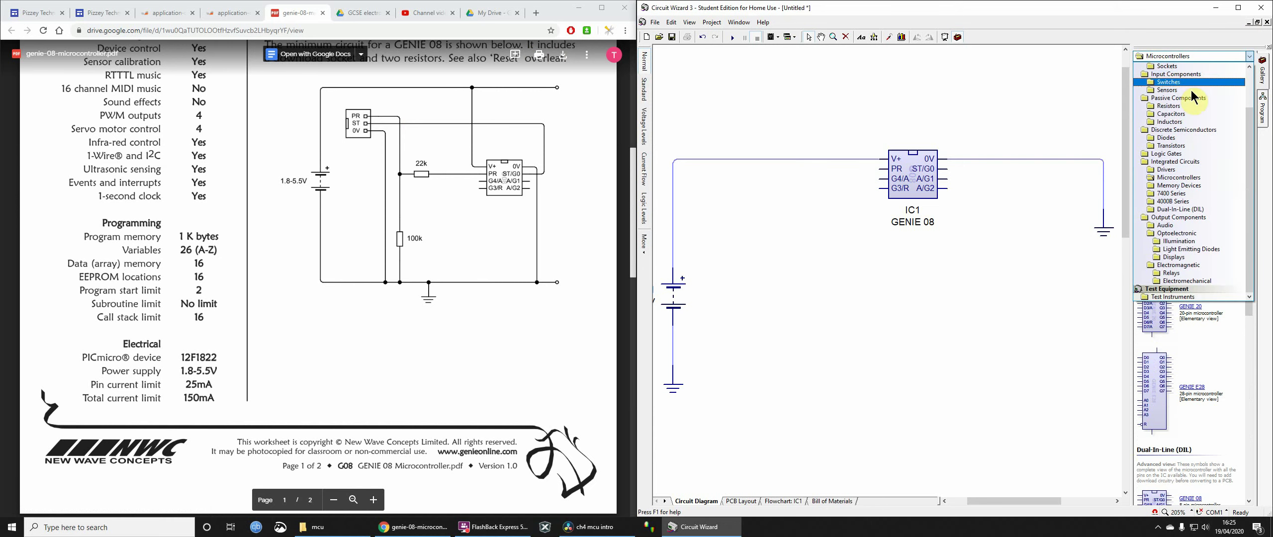
click(1164, 106)
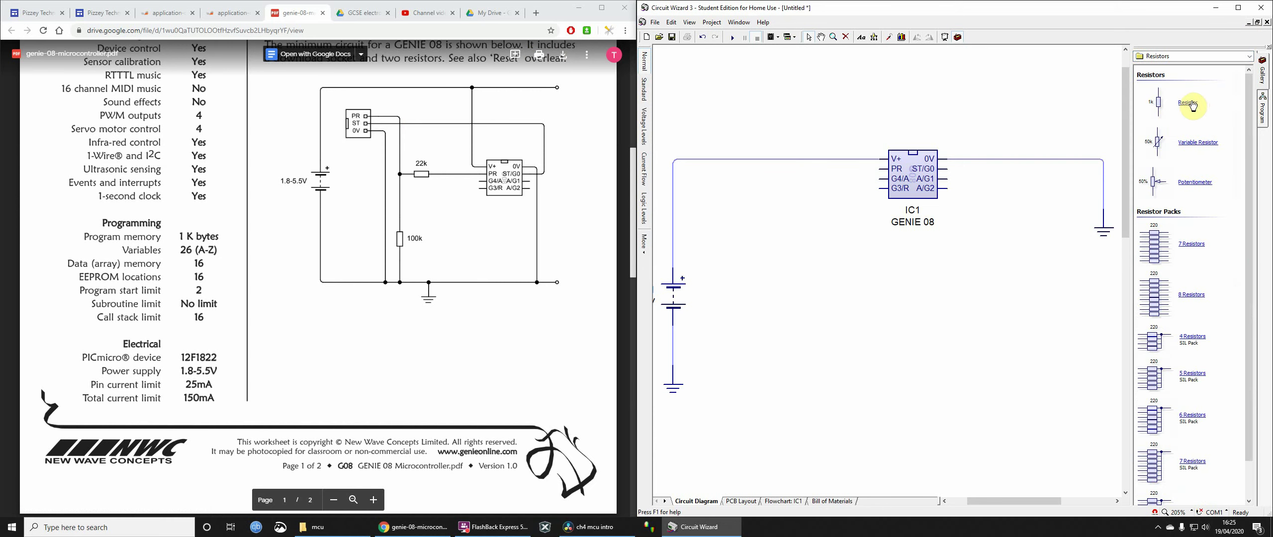
mouse_move(1192, 105)
mouse_down()
mouse_move(775, 204)
mouse_move(778, 244)
mouse_move(835, 169)
mouse_move(877, 169)
mouse_up()
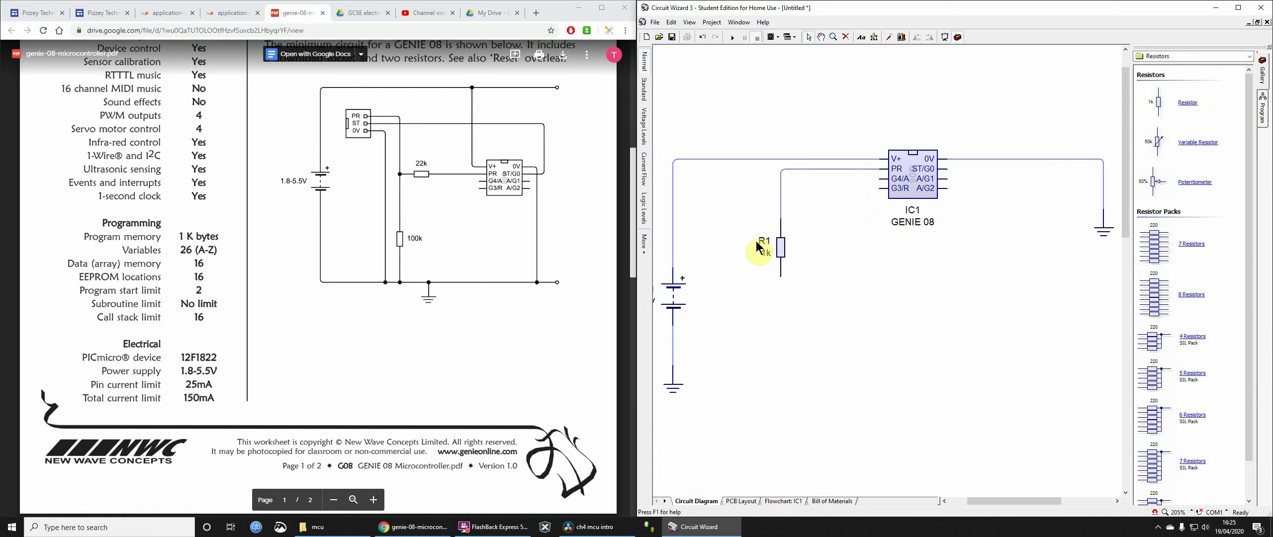
drag(779, 249, 819, 219)
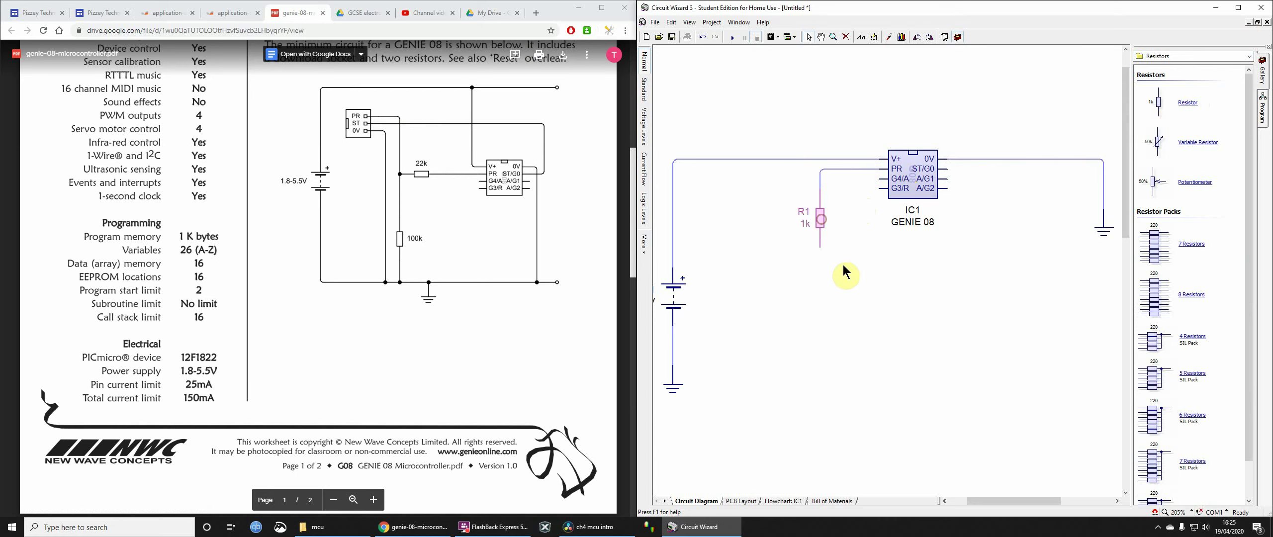
- Set the value of resistor R1 to 10k
double_click(821, 218)
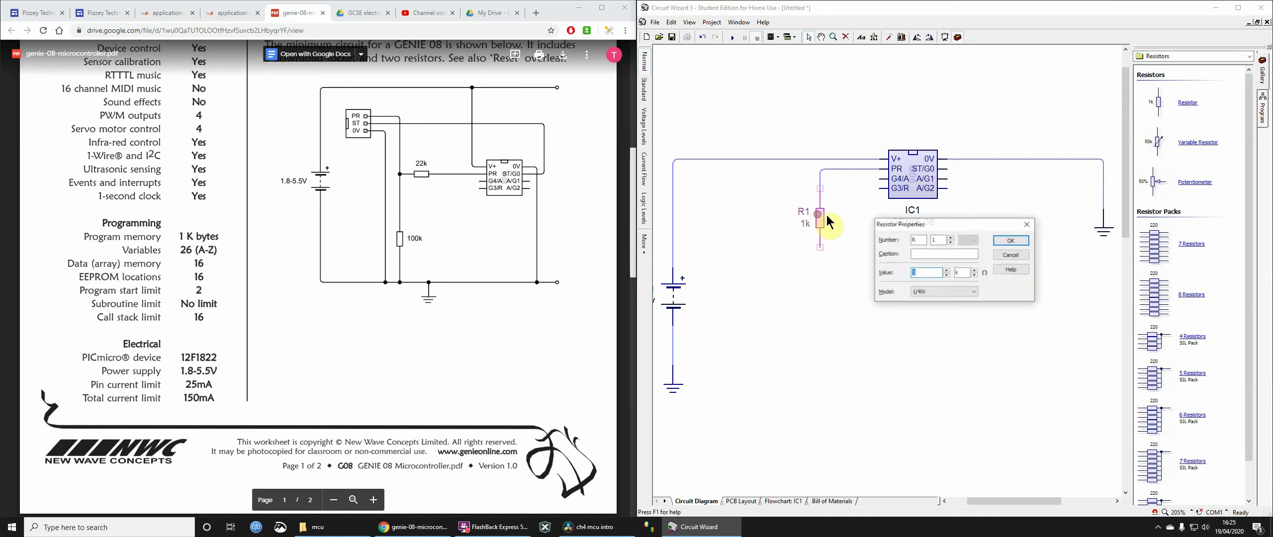
text(10)
key(Return)
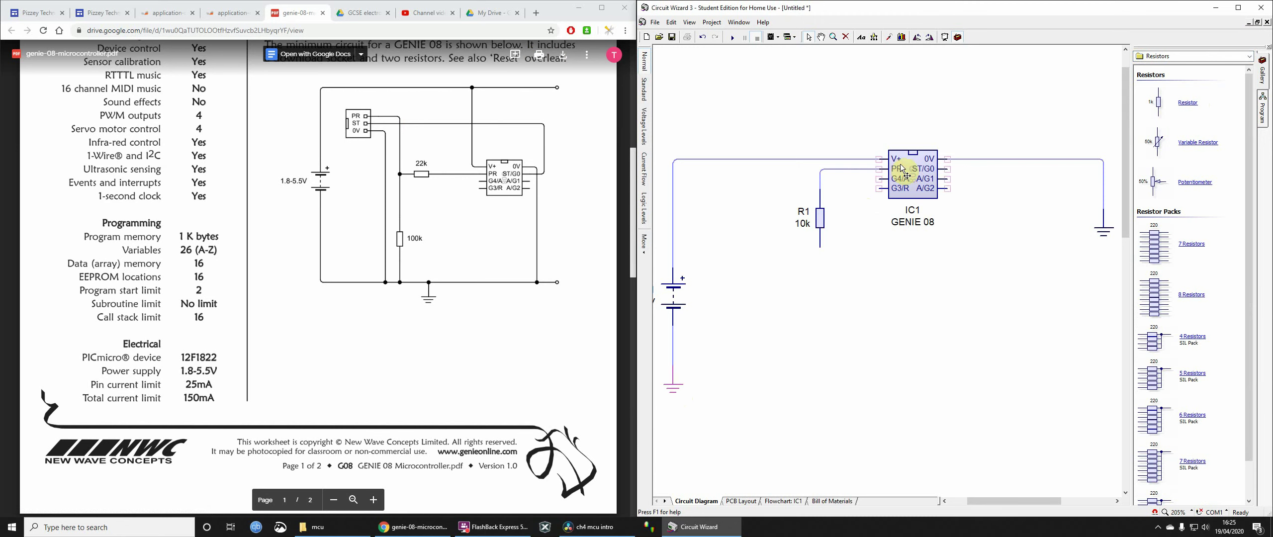
- Copy the ground symbol to below resistor R1 and wire R1's free end to it
drag(674, 388, 815, 301)
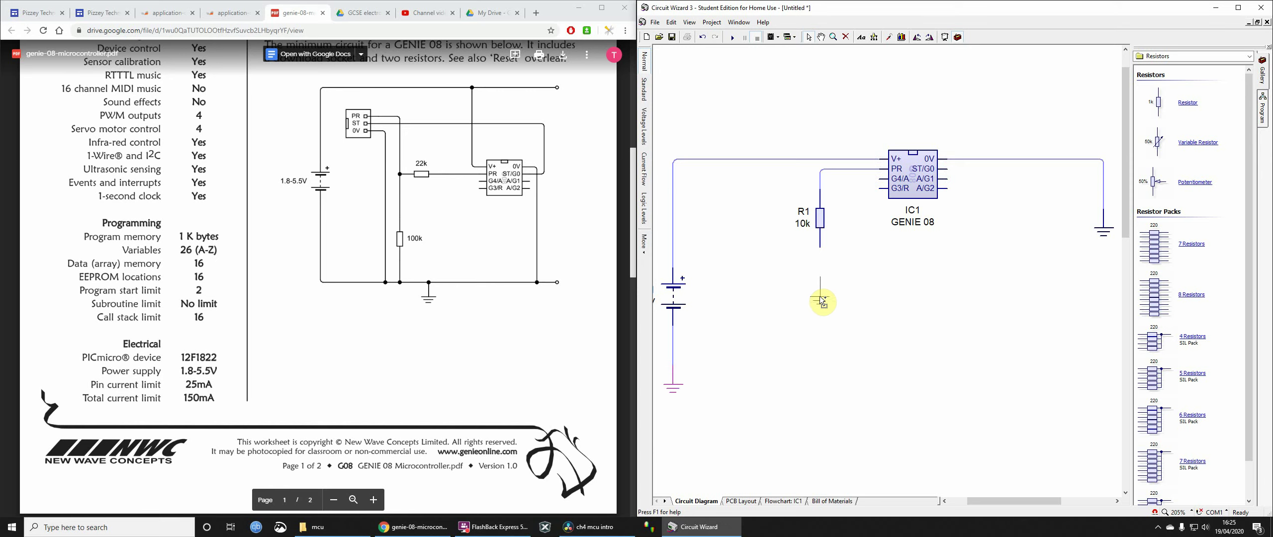
drag(818, 246, 819, 280)
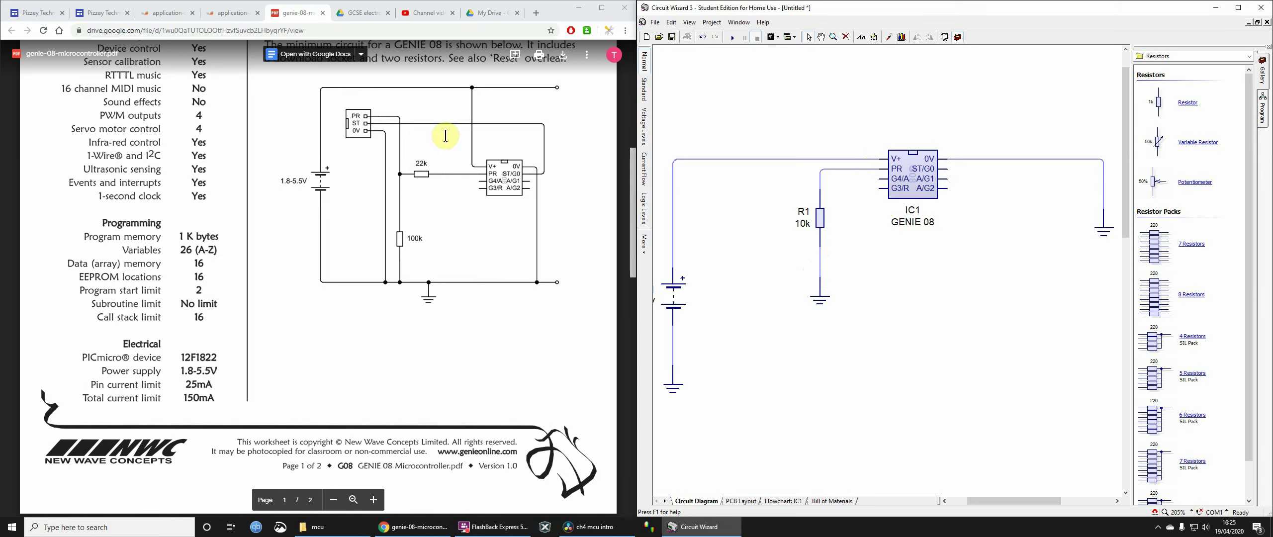
- Review the minimum circuit in the GENIE 08 datasheet and return to the Example 1 design specification
scroll(446, 134, up, 1)
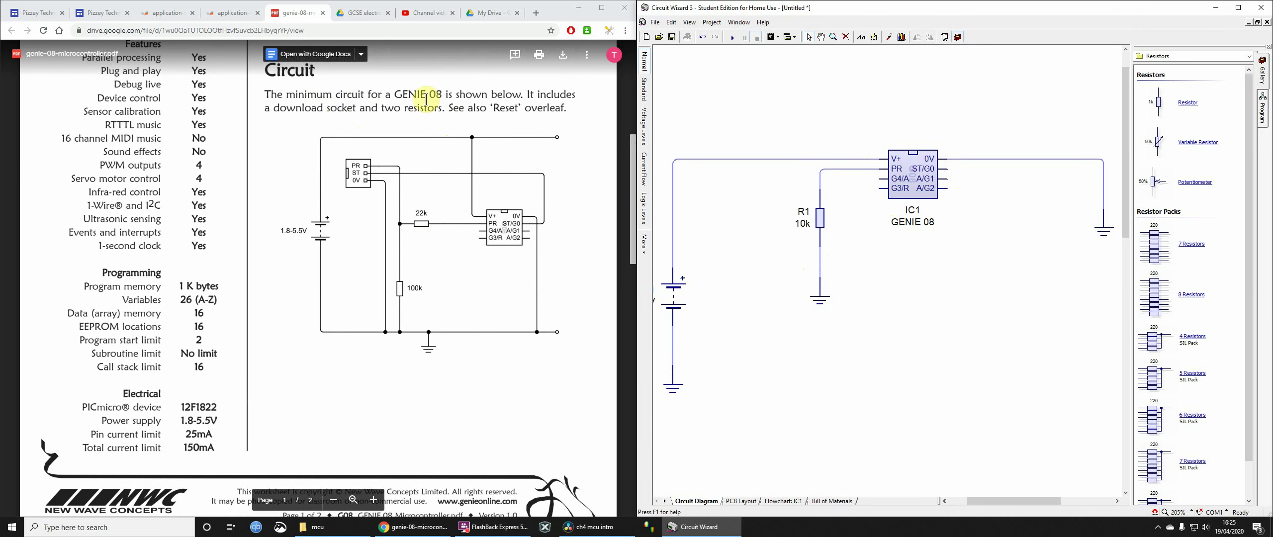
drag(286, 94, 362, 92)
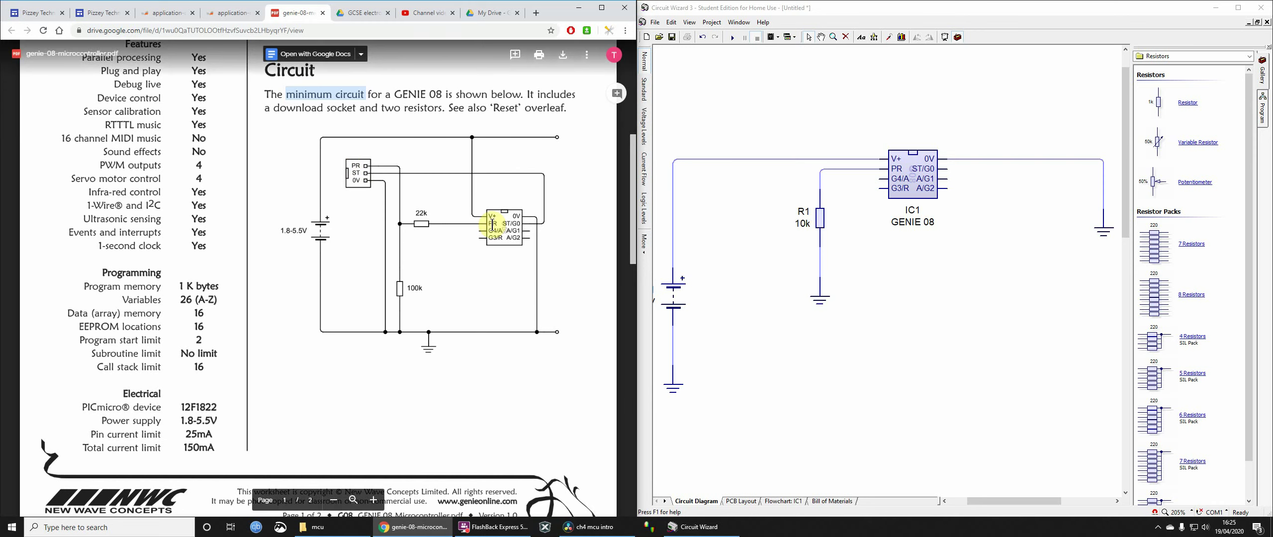
click(987, 299)
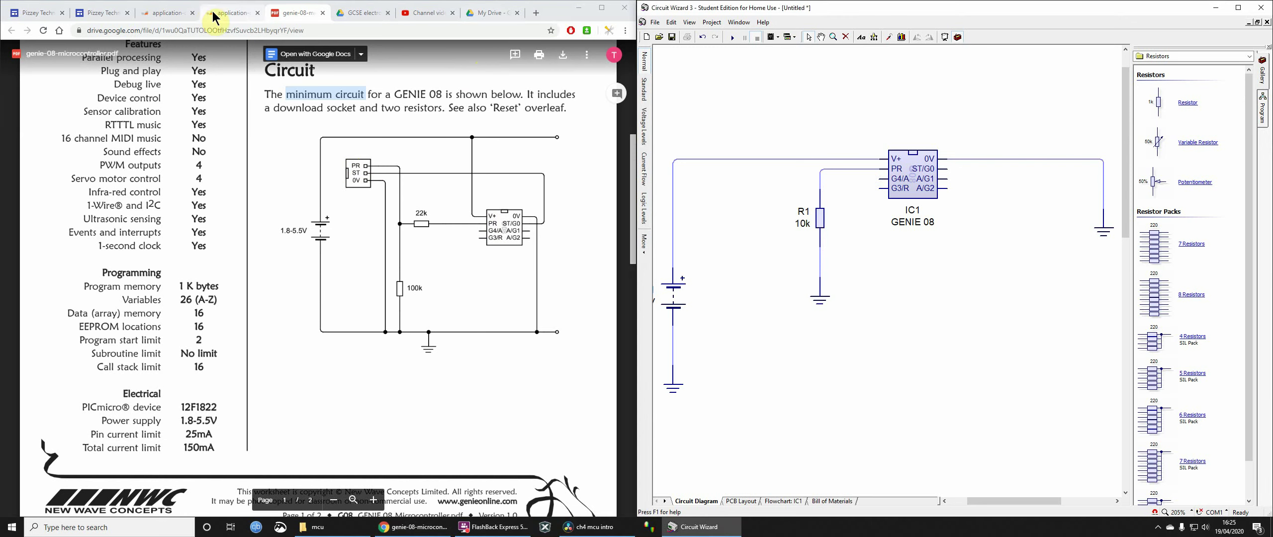
click(164, 13)
scroll(348, 301, down, 1)
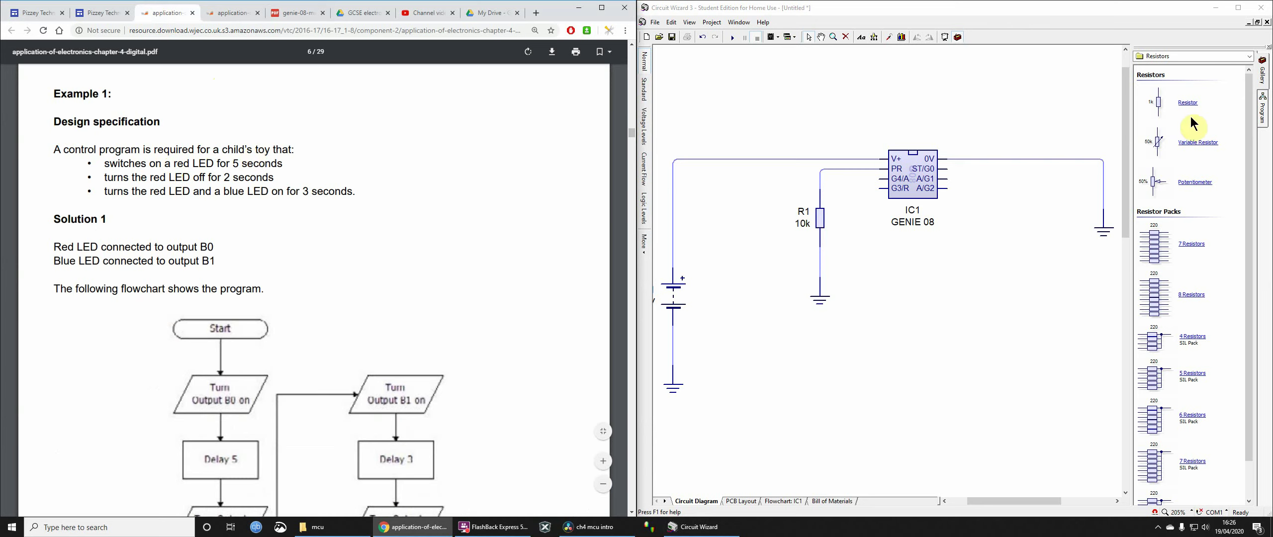
- Place a resistor below and beside the microcontroller and wire it to the A/G1 pin
mouse_move(1175, 114)
mouse_down()
mouse_move(966, 284)
mouse_move(996, 247)
mouse_move(977, 256)
mouse_move(972, 199)
mouse_move(946, 178)
mouse_up()
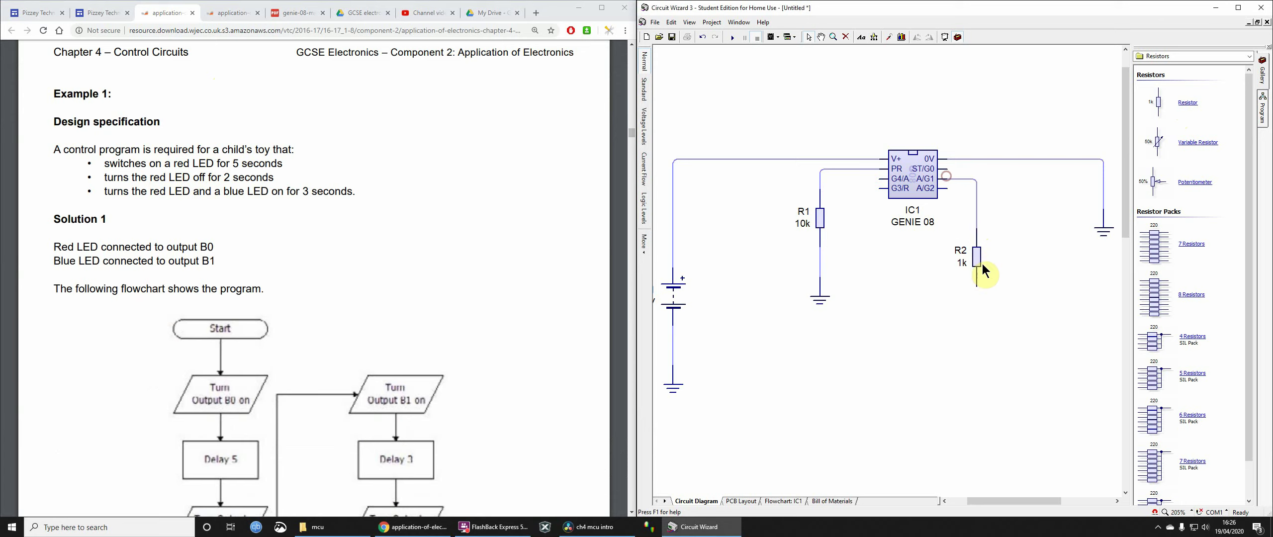
mouse_move(975, 269)
mouse_down()
mouse_move(1039, 263)
mouse_move(1027, 172)
mouse_move(947, 169)
mouse_up()
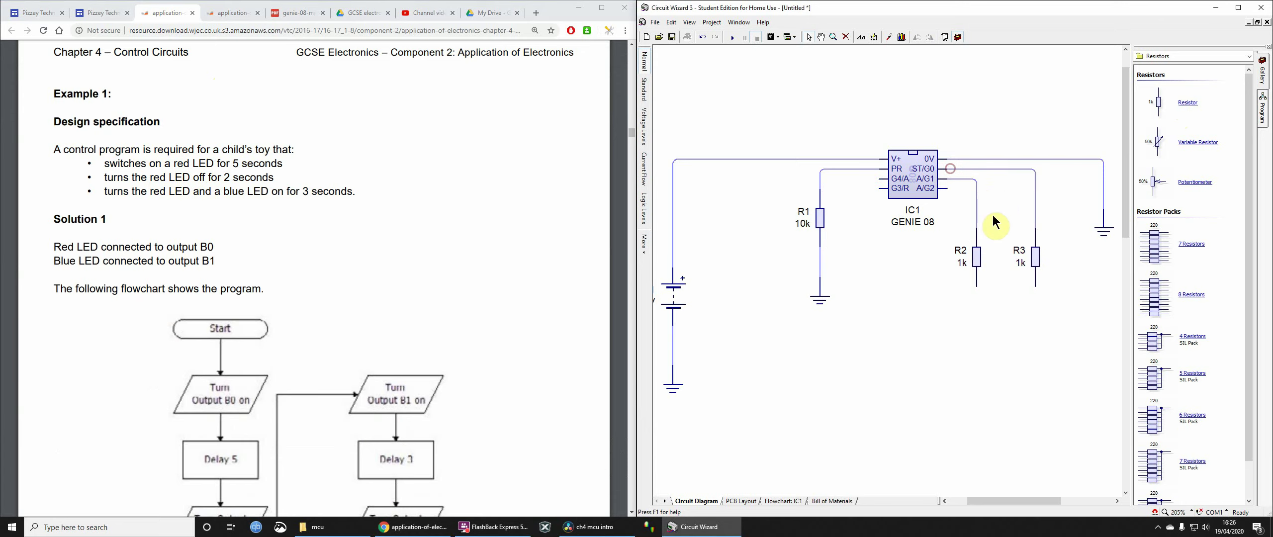
click(1035, 260)
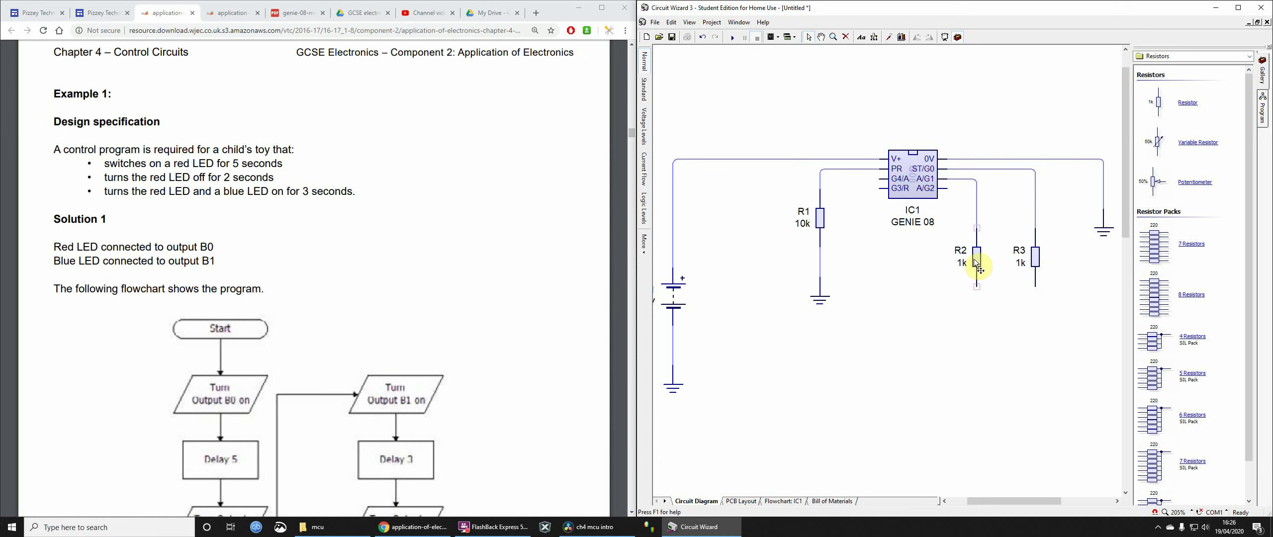
click(1038, 264)
key(Delete)
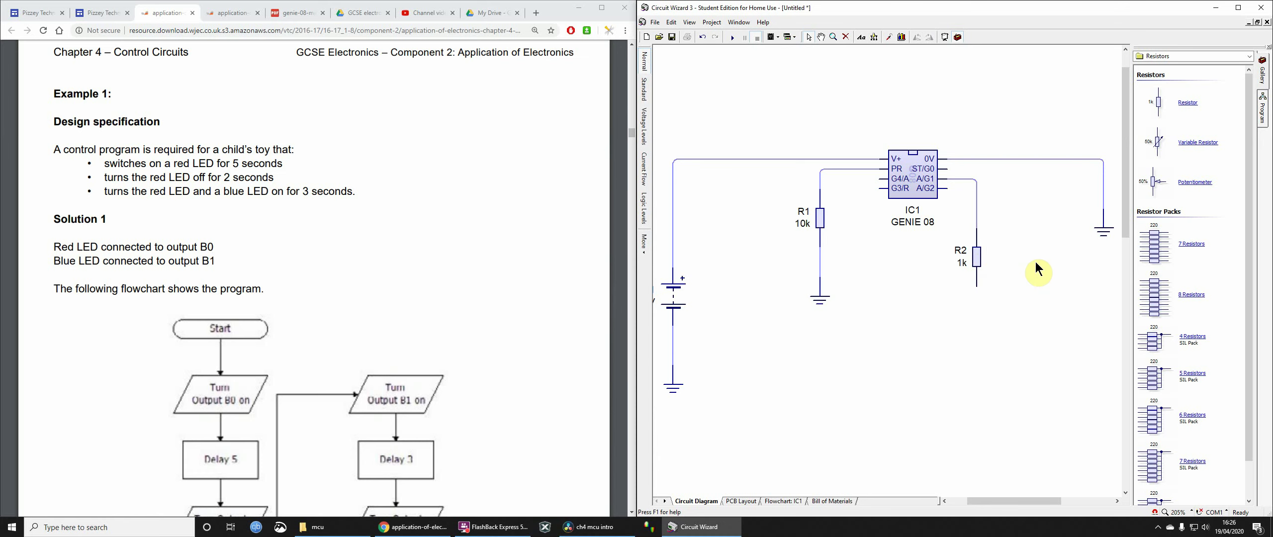
- Set resistor R2 to 220 ohms and place a copy of it beside it, wired to the ST/G0 pin
double_click(977, 256)
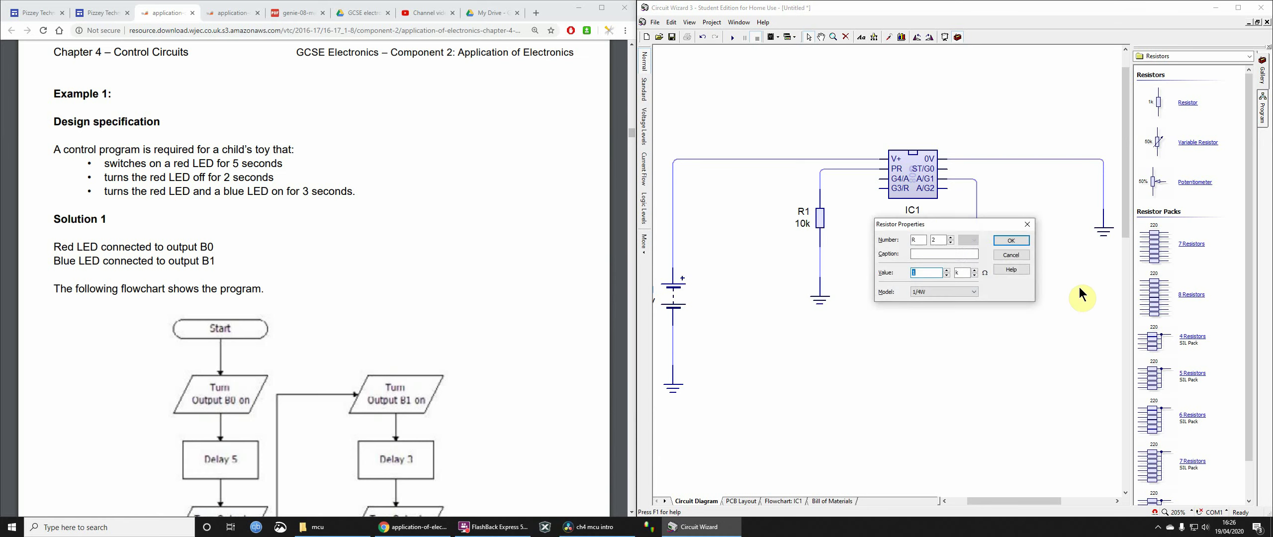
text(220)
click(974, 275)
click(1018, 241)
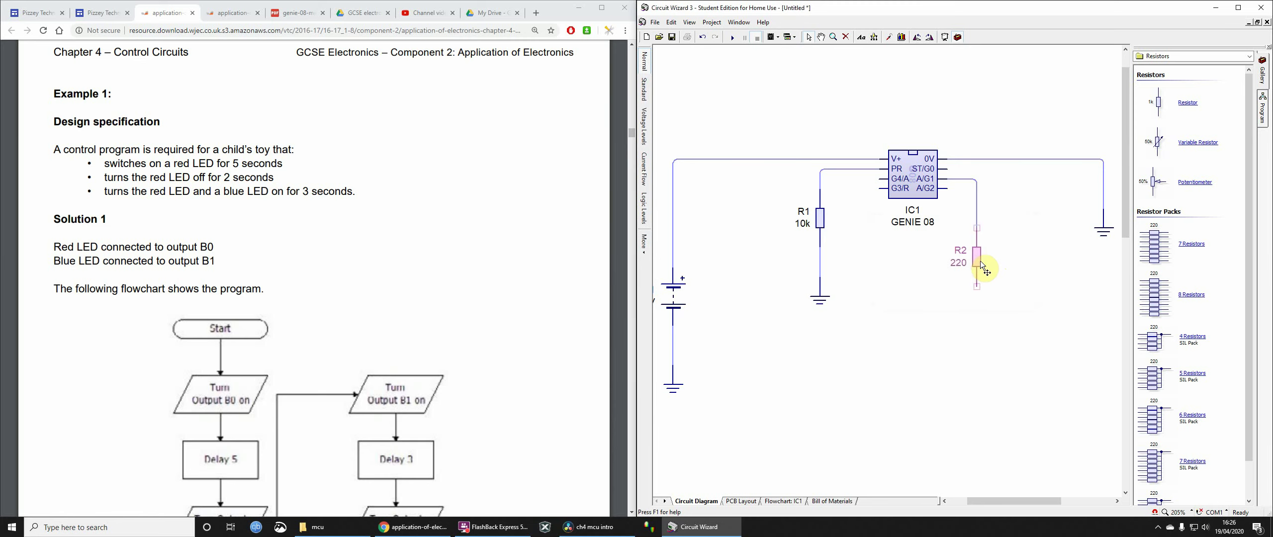
drag(976, 257, 1036, 258)
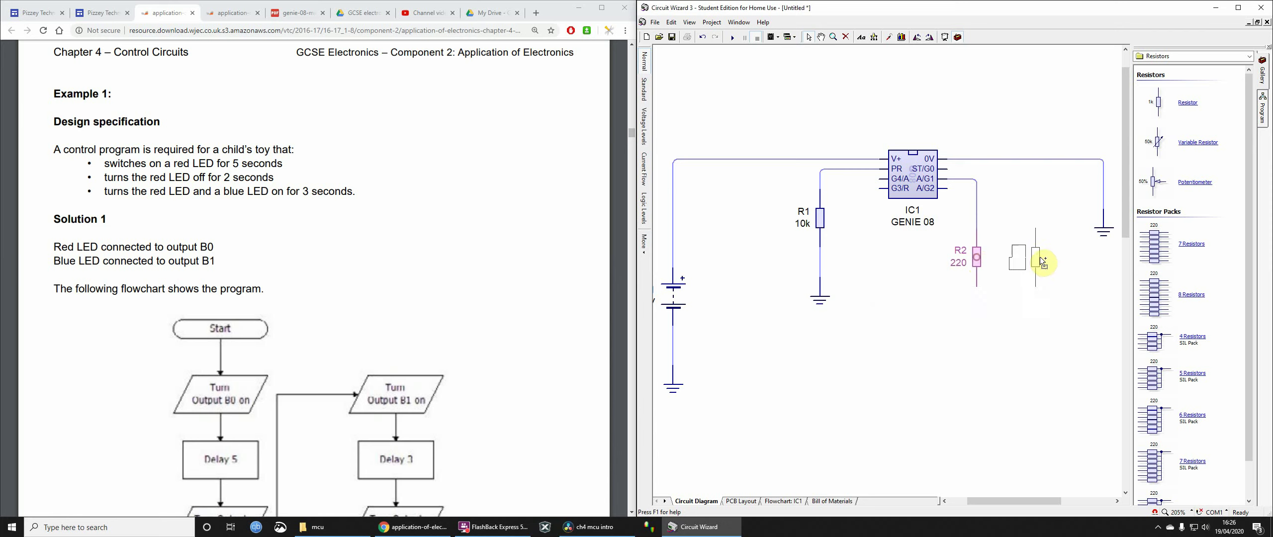
drag(1035, 225, 948, 170)
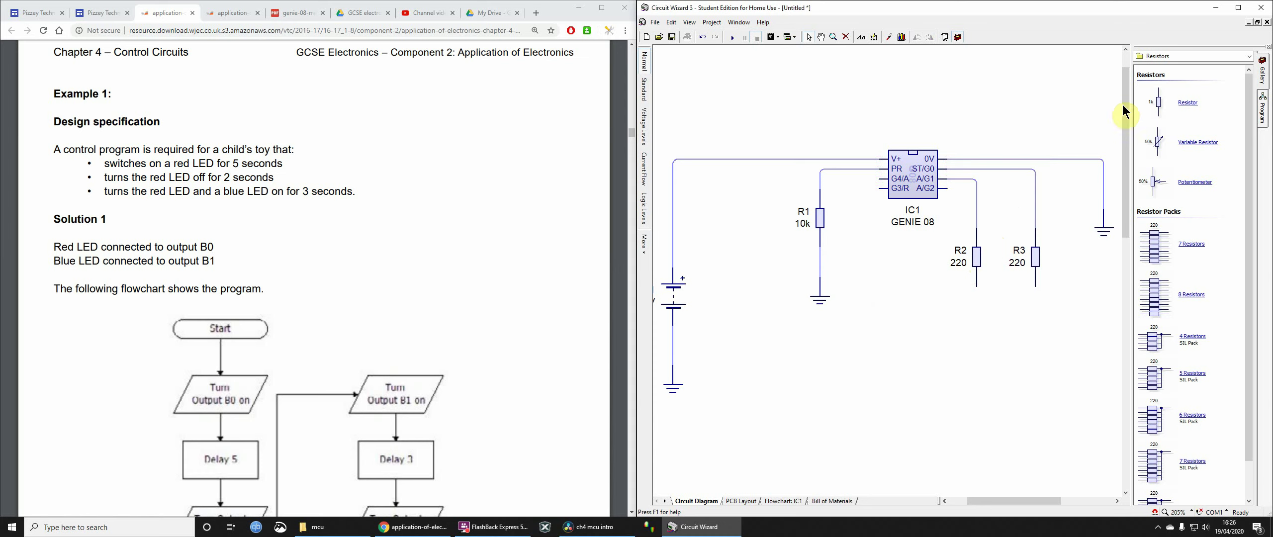
- Add a standard LED below each of the two 220 ohm resistors and wire each LED to its resistor
click(1194, 56)
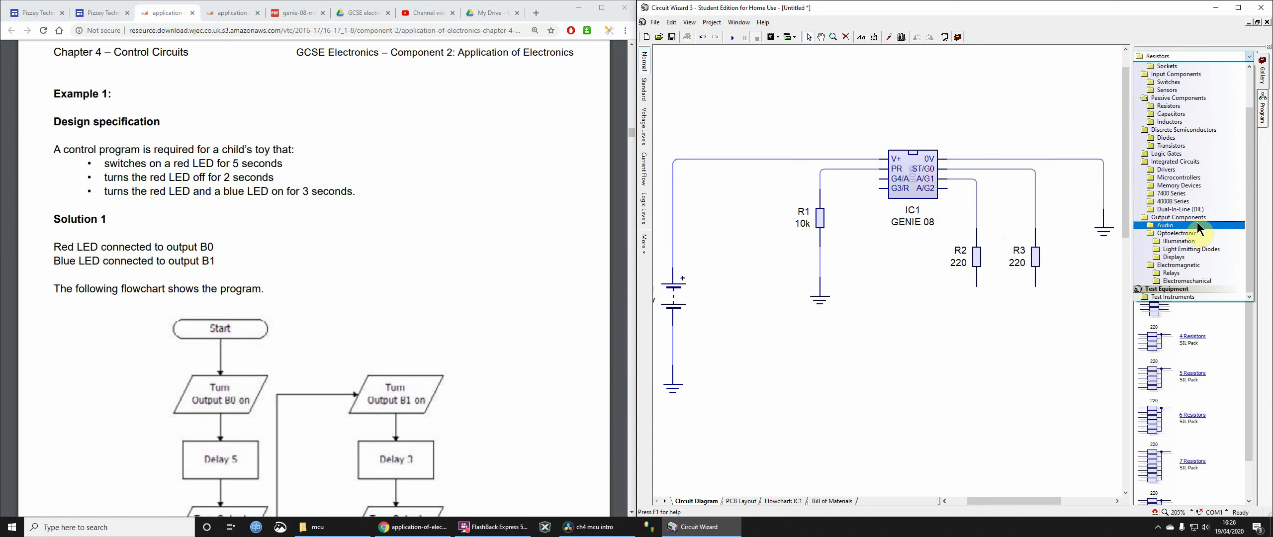
click(1203, 249)
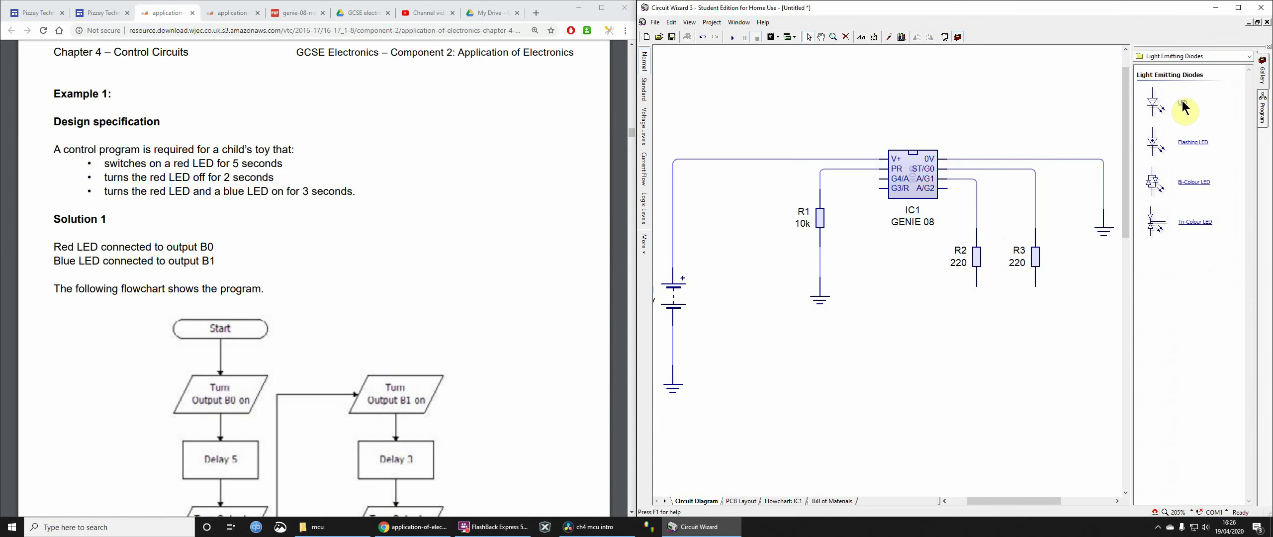
drag(1184, 106, 1036, 343)
drag(1034, 287, 976, 285)
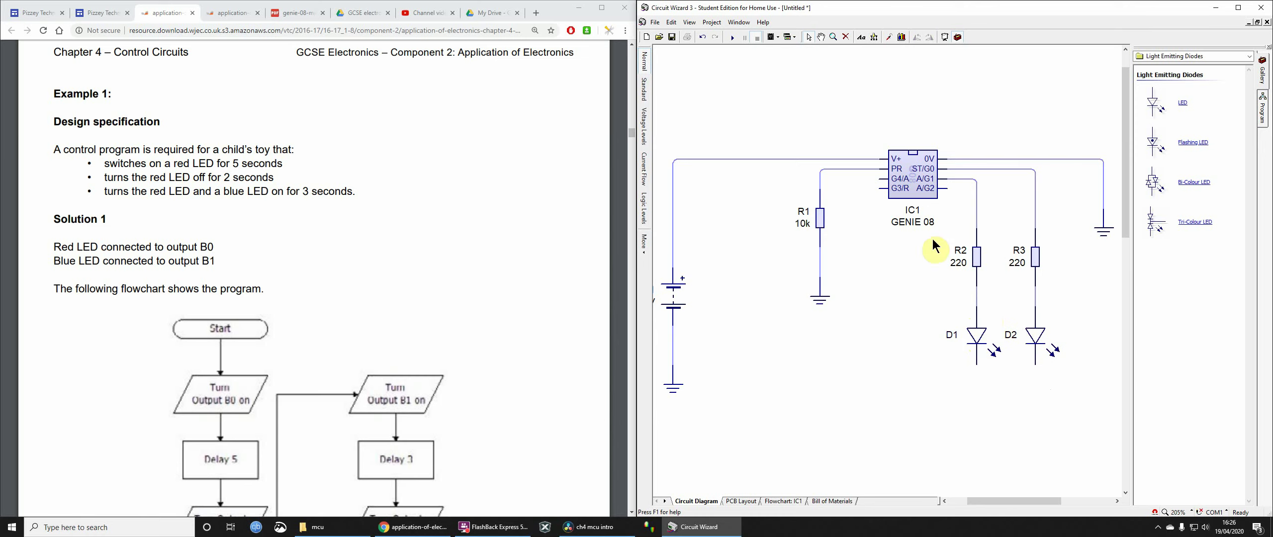
- Copy R1's ground symbol to below LED D1 and wire the cathodes of both LEDs to it
double_click(820, 305)
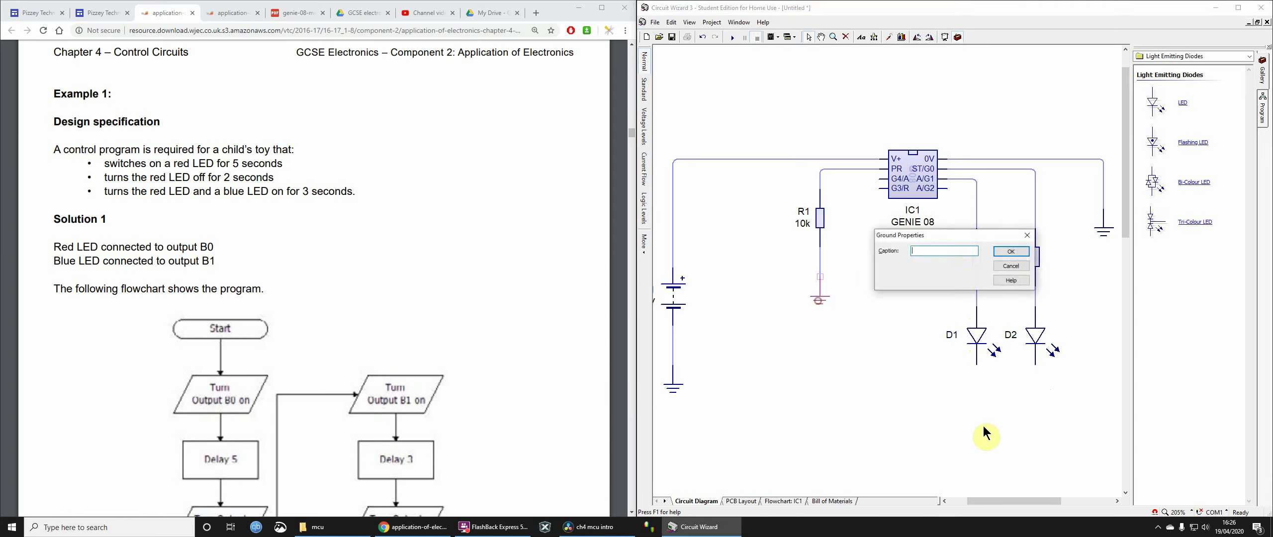
click(1014, 257)
drag(818, 307, 975, 405)
drag(976, 364, 976, 405)
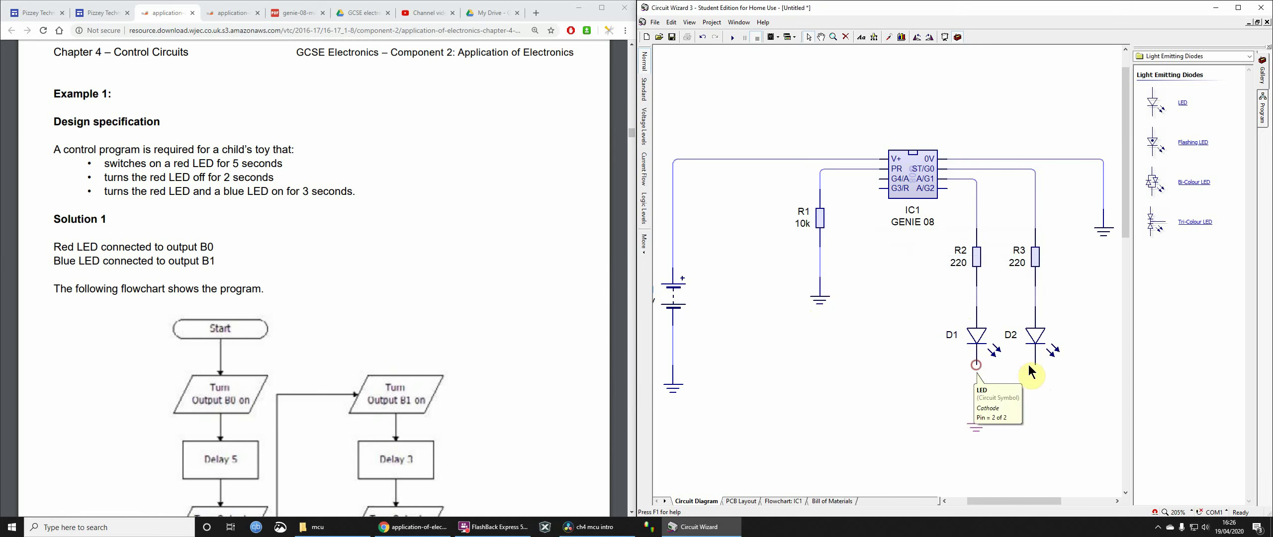
drag(1036, 364, 976, 394)
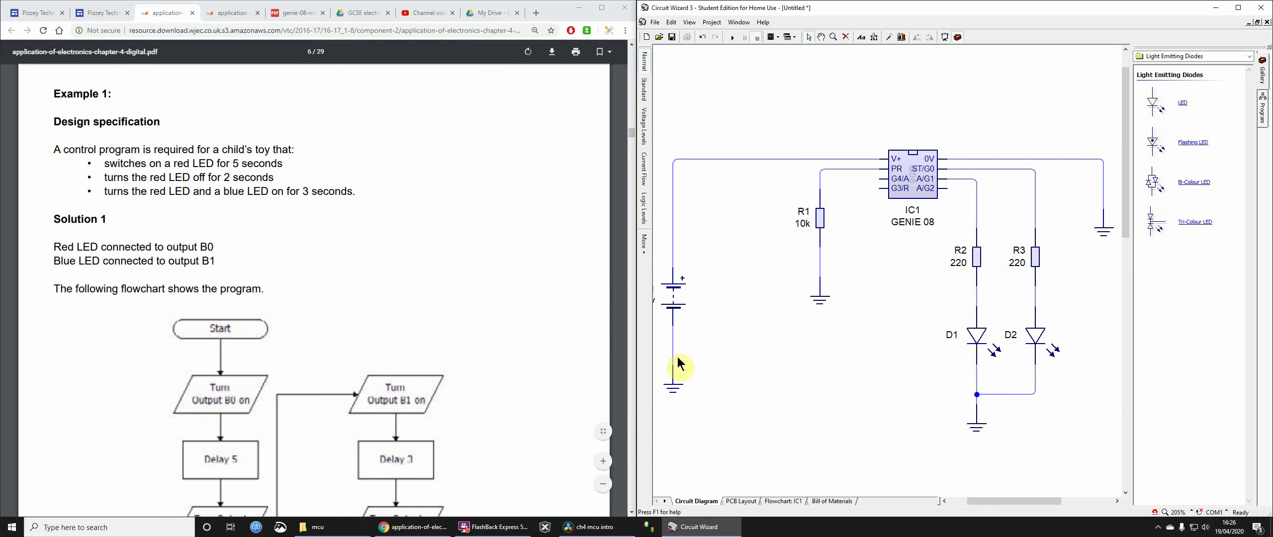
drag(674, 308, 674, 291)
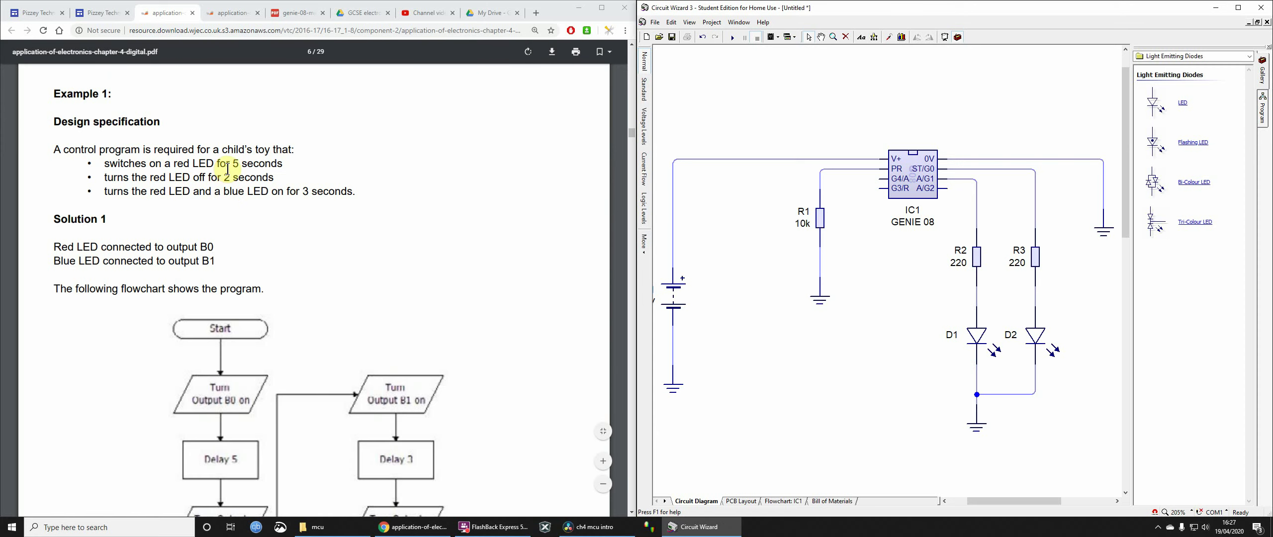
- Check LED D2's model against the specification's red LED output and set LED D1 on pin G1 to blue
drag(62, 247, 227, 249)
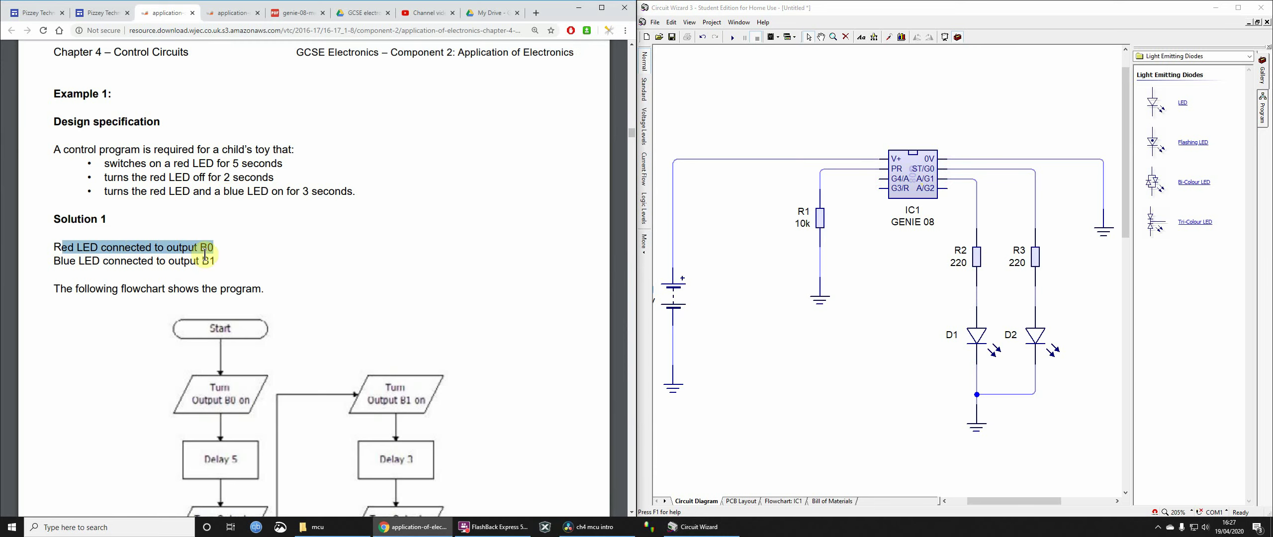
double_click(1041, 340)
click(1010, 264)
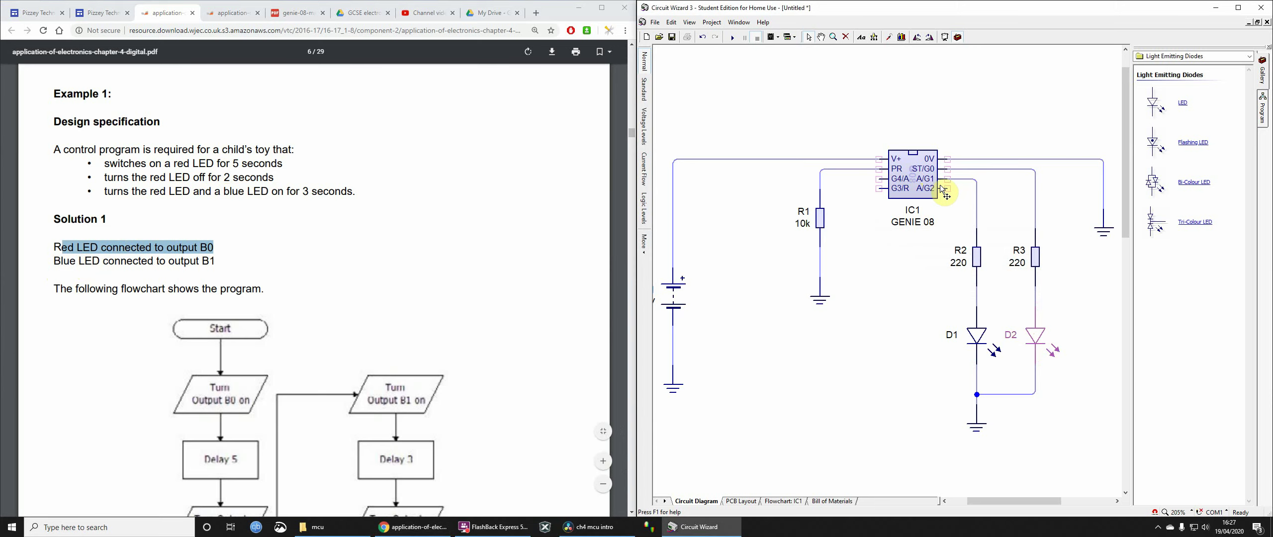
double_click(977, 336)
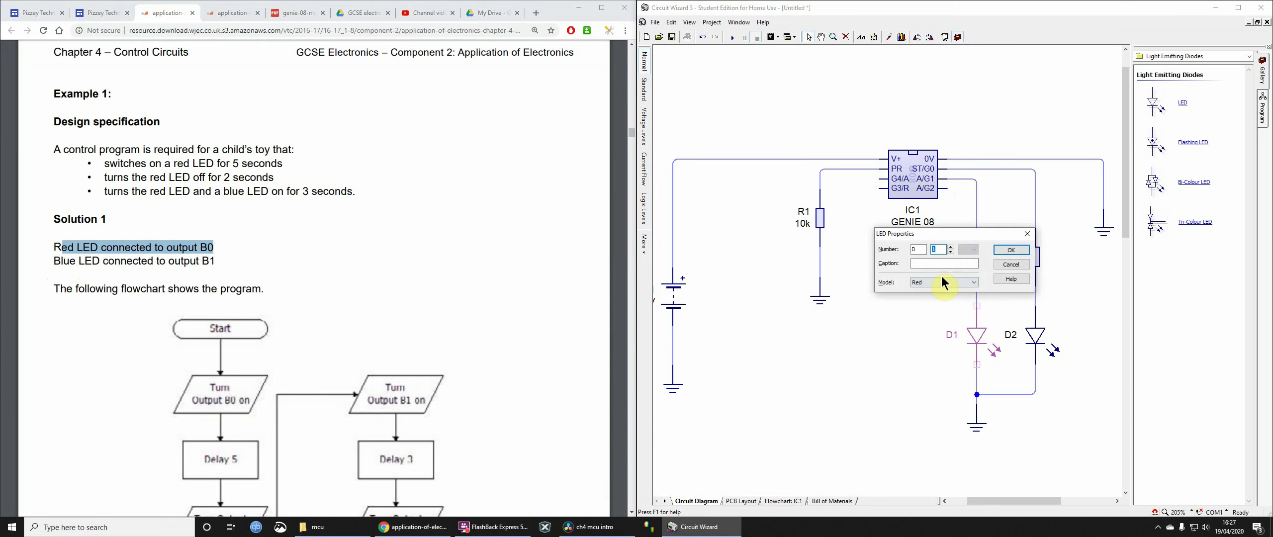
click(942, 282)
click(926, 317)
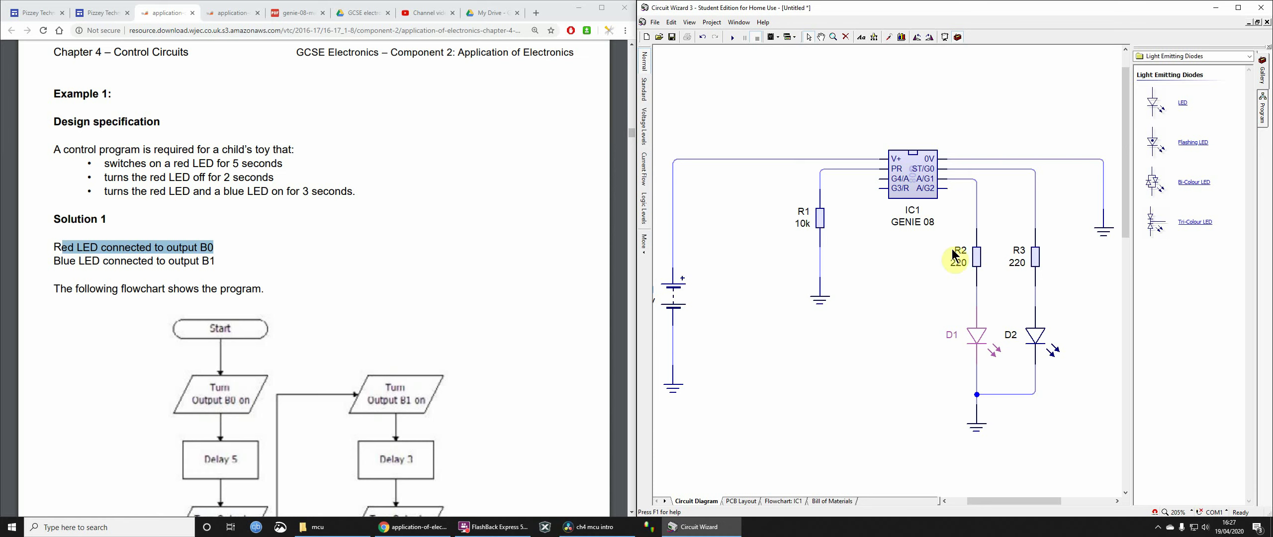
click(1003, 308)
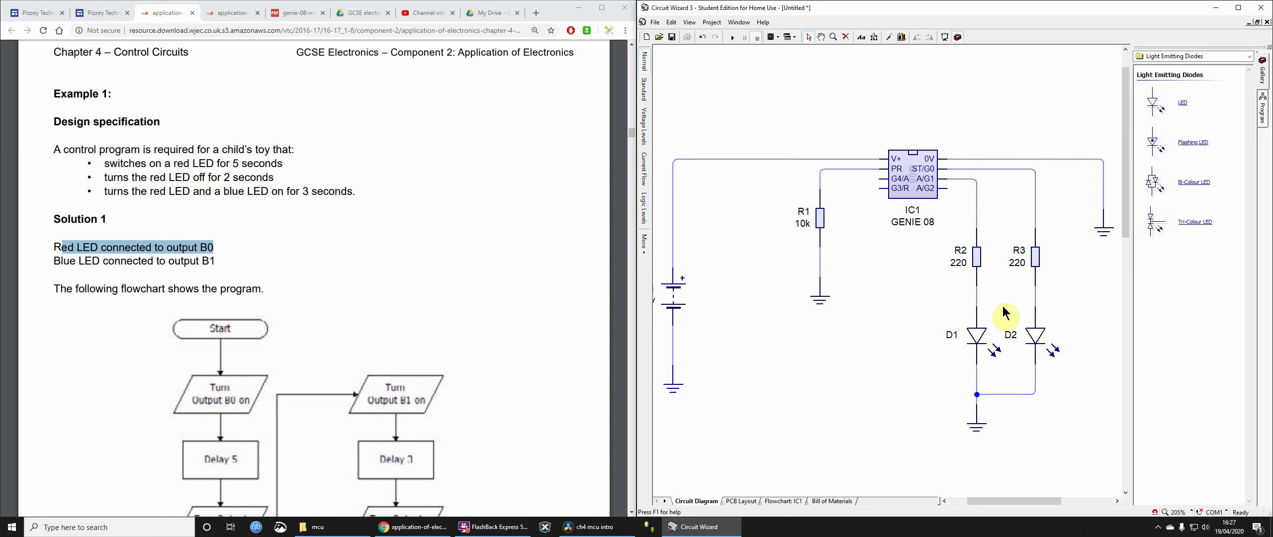
- In IC1's program settings, make G1 an output using 1 Input, 4 Outputs (G0-G2,G4), and apply after checking the device view
click(919, 166)
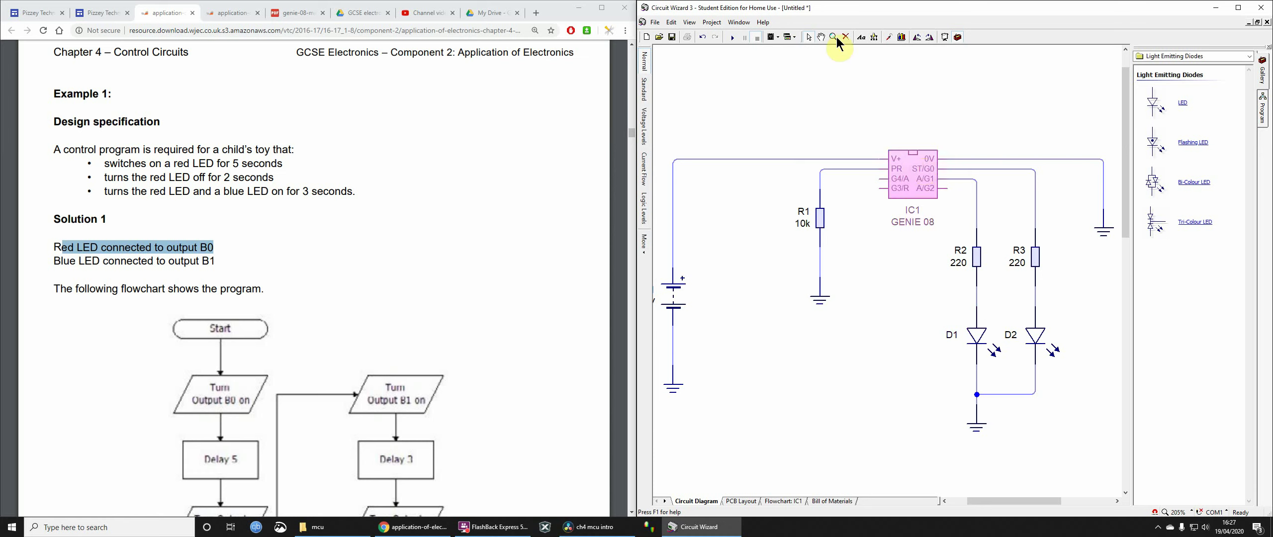
click(775, 40)
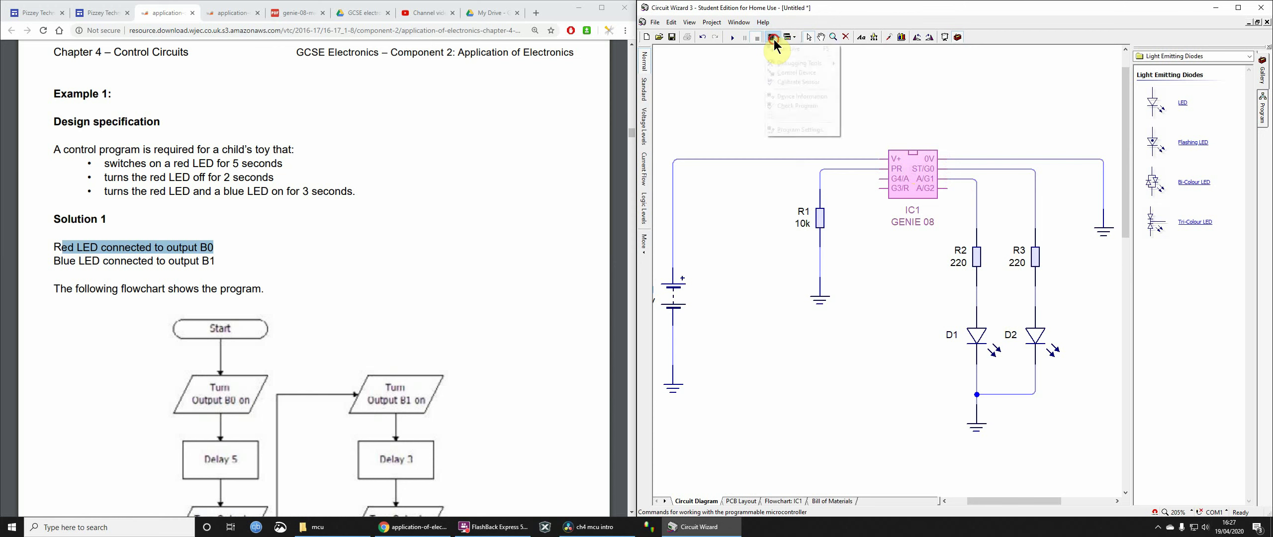
click(794, 131)
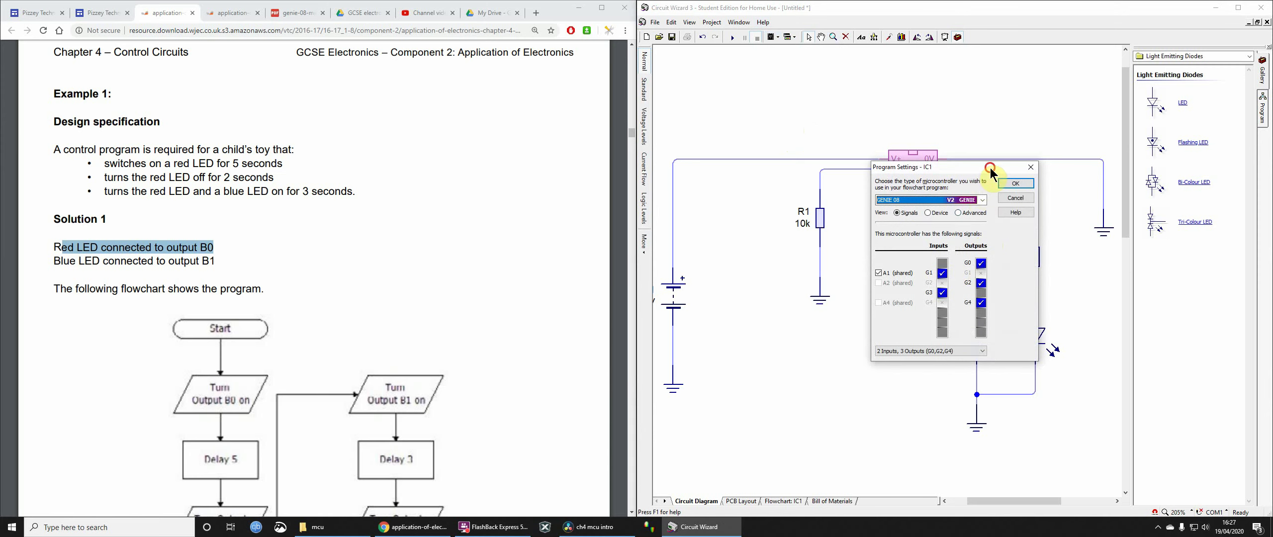
drag(990, 167, 841, 274)
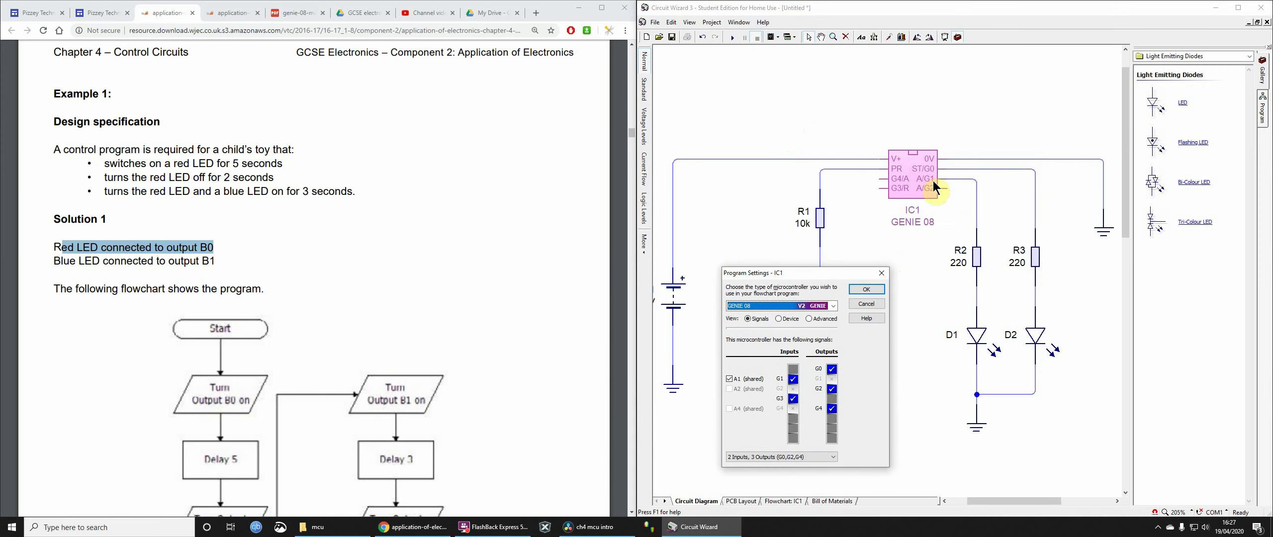
click(831, 389)
click(831, 379)
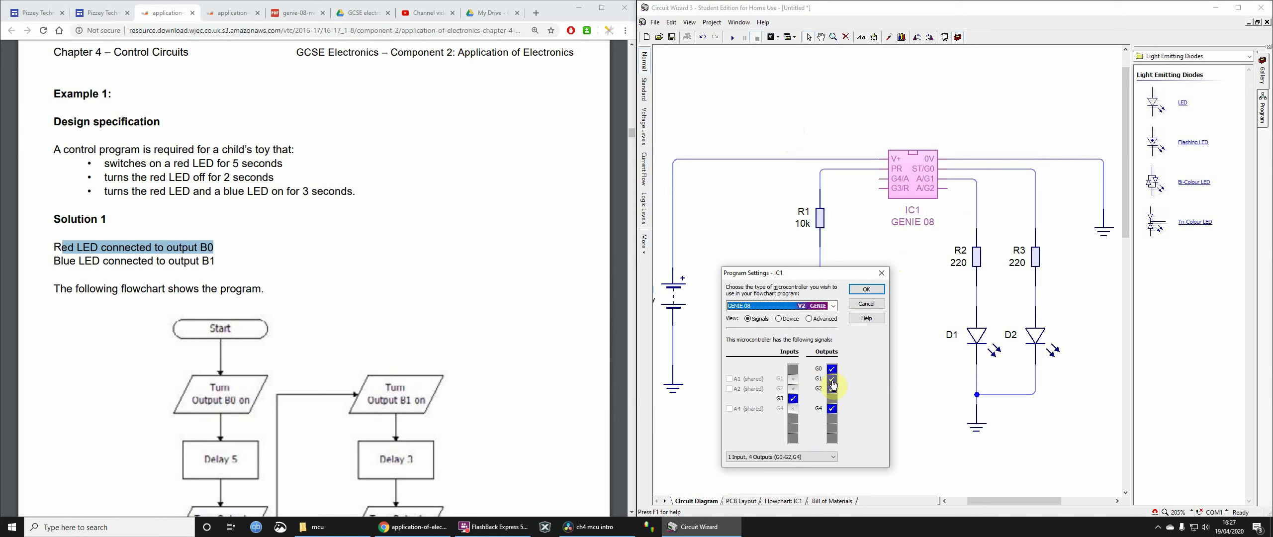
click(778, 319)
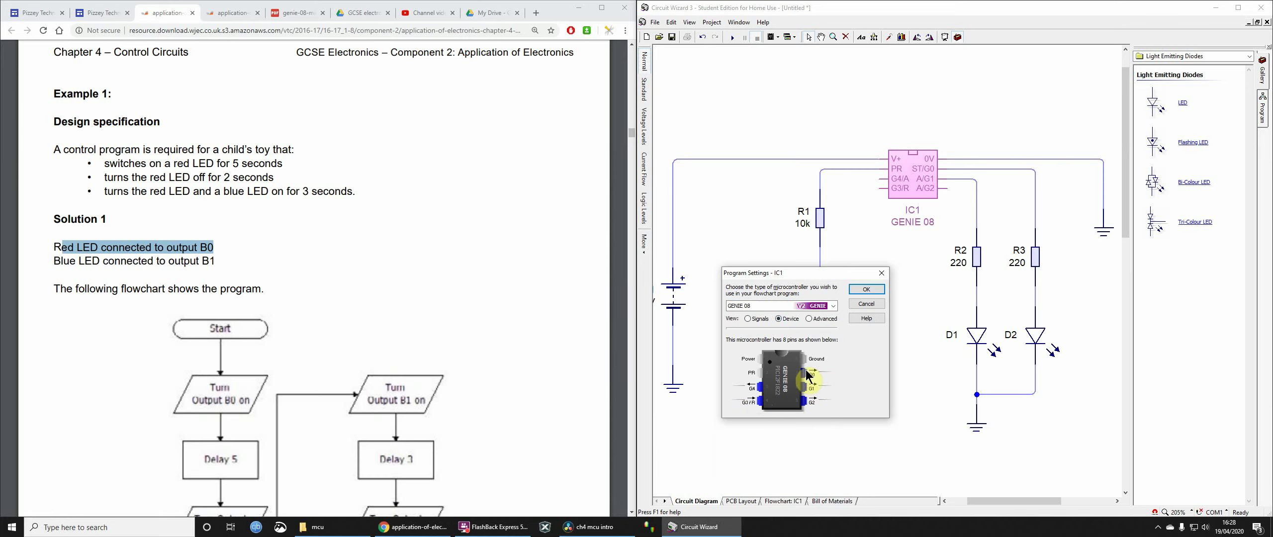
click(871, 290)
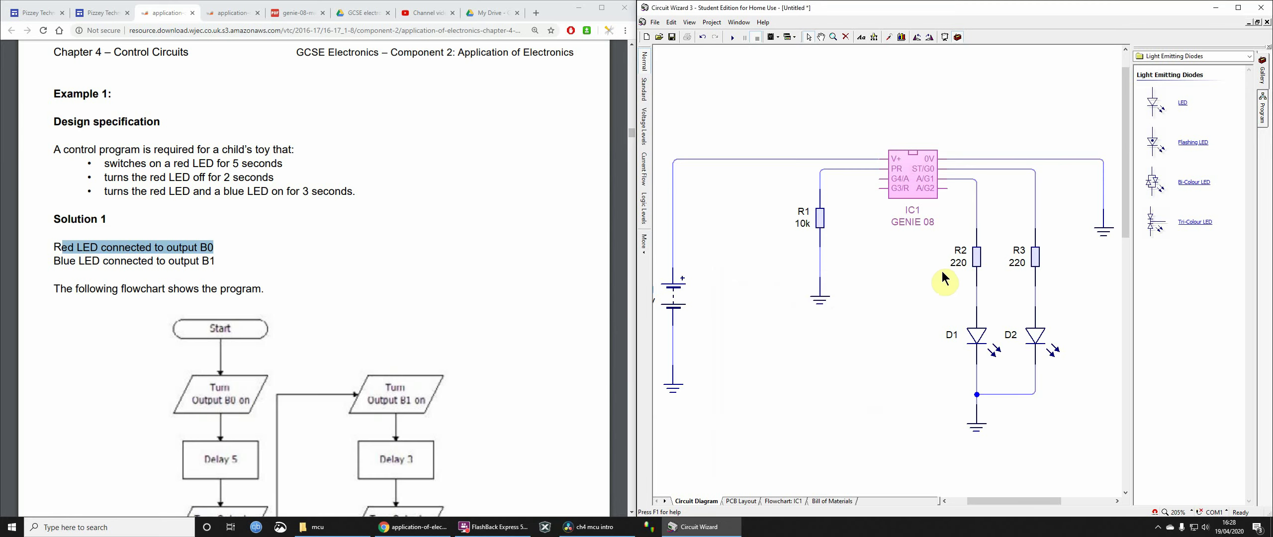
click(938, 271)
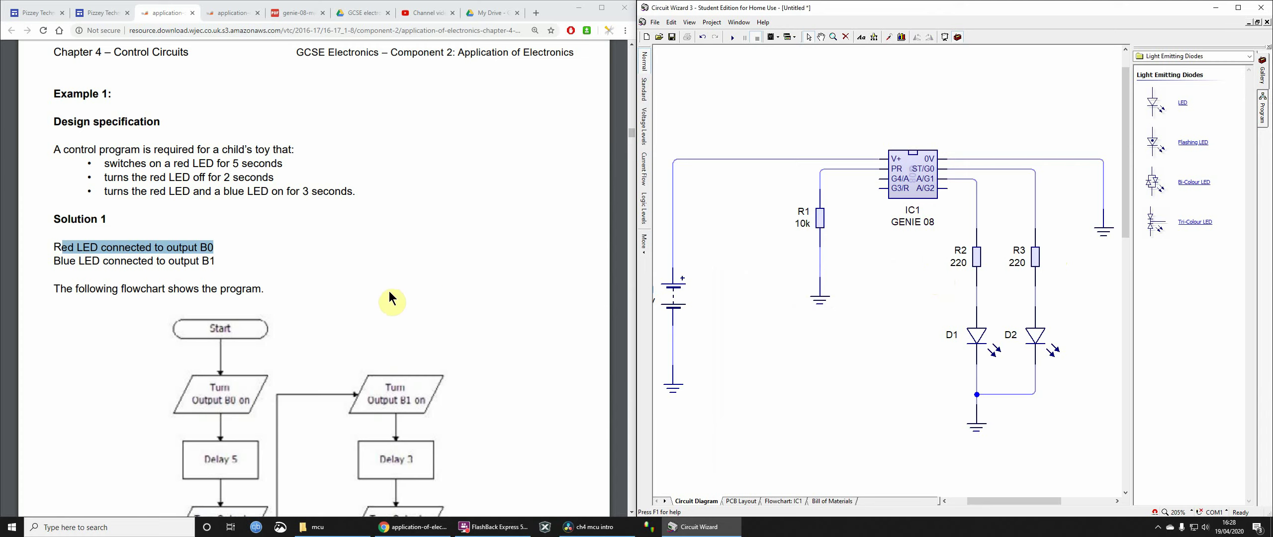
click(453, 292)
click(915, 285)
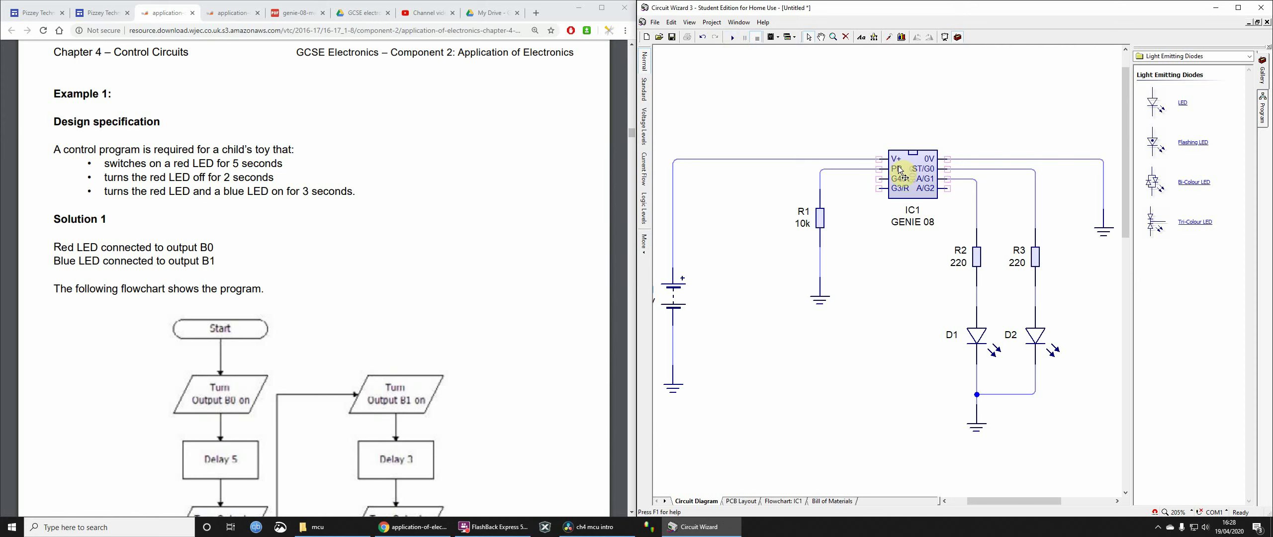
- Try to simulate the circuit while IC1's flowchart contains only the Start command
click(786, 501)
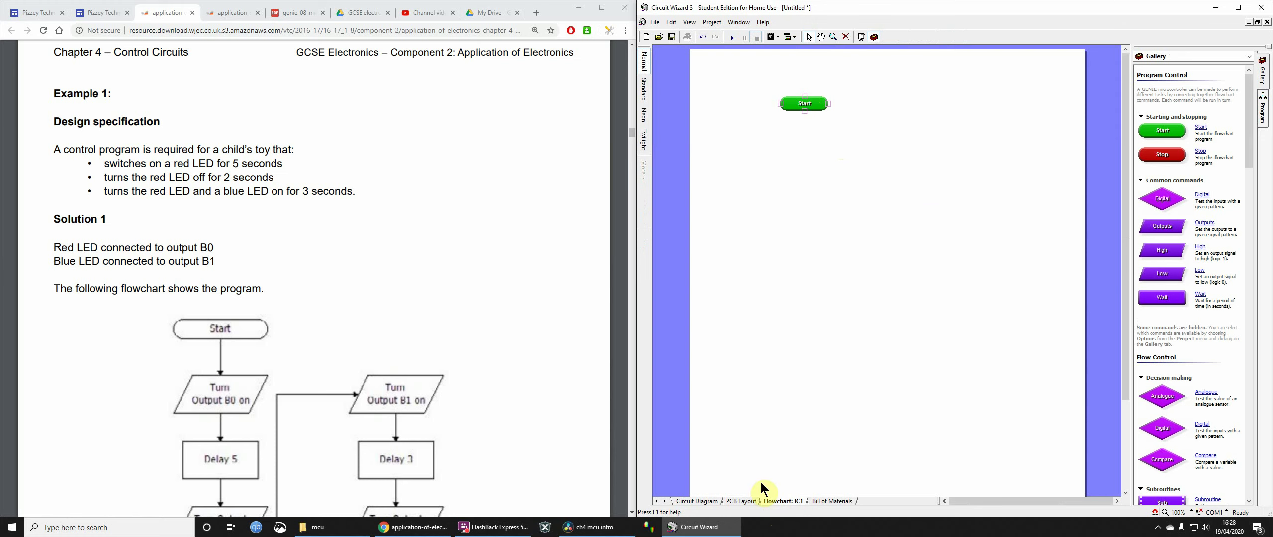
click(696, 501)
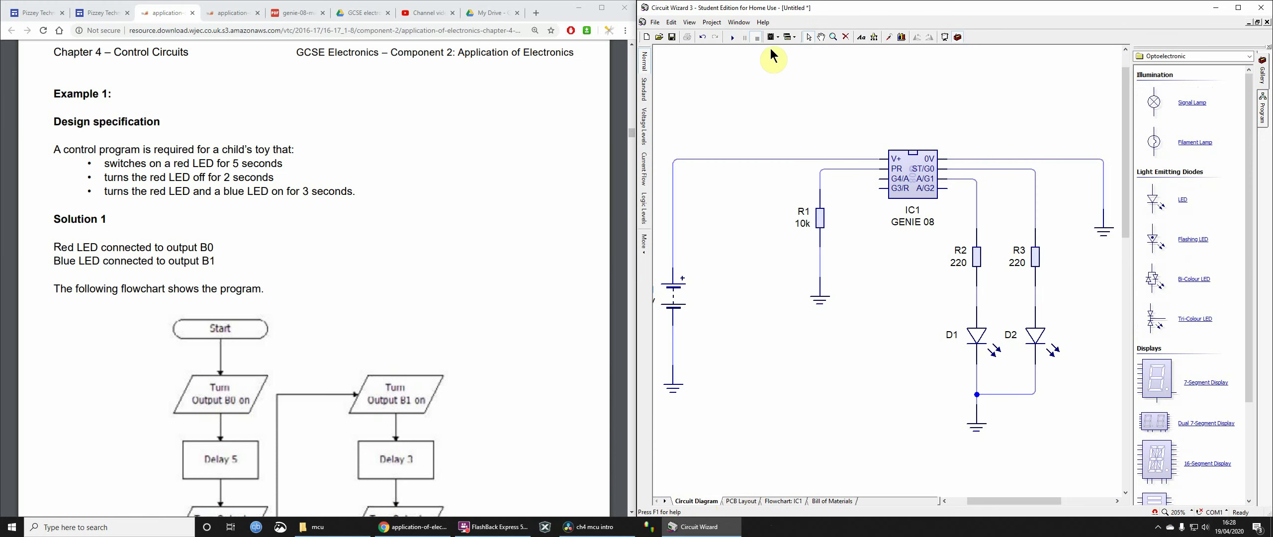
click(730, 38)
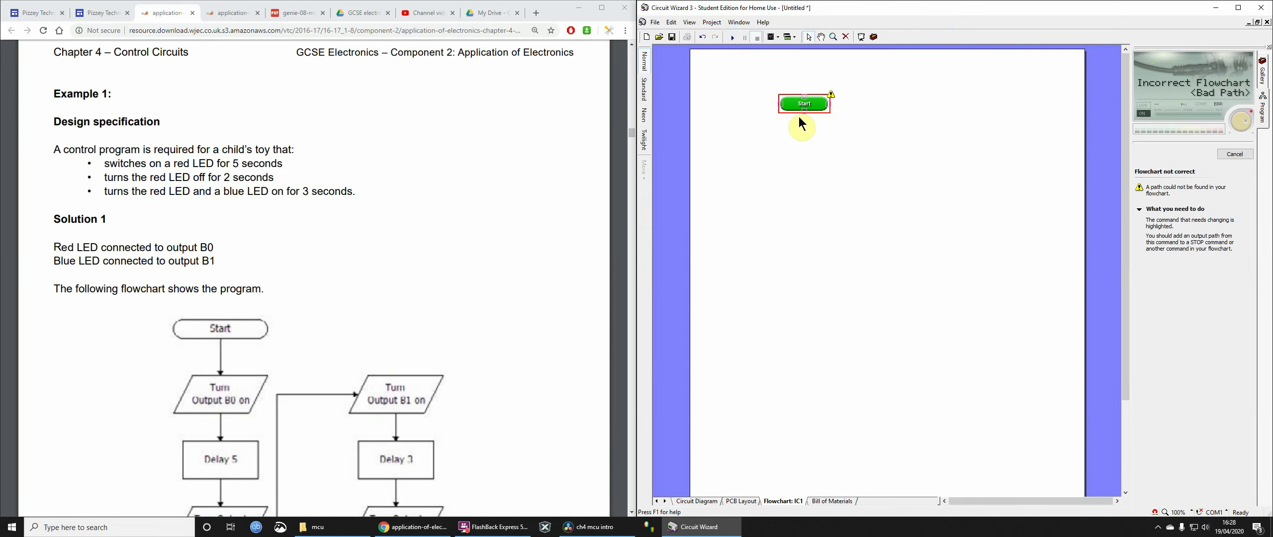
click(711, 501)
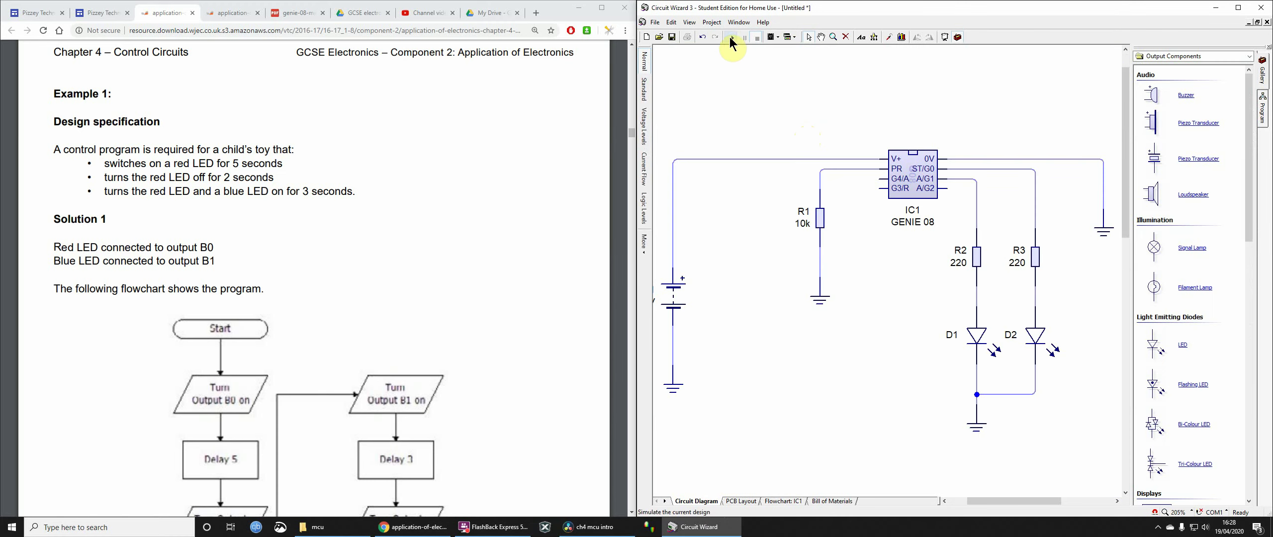
click(731, 37)
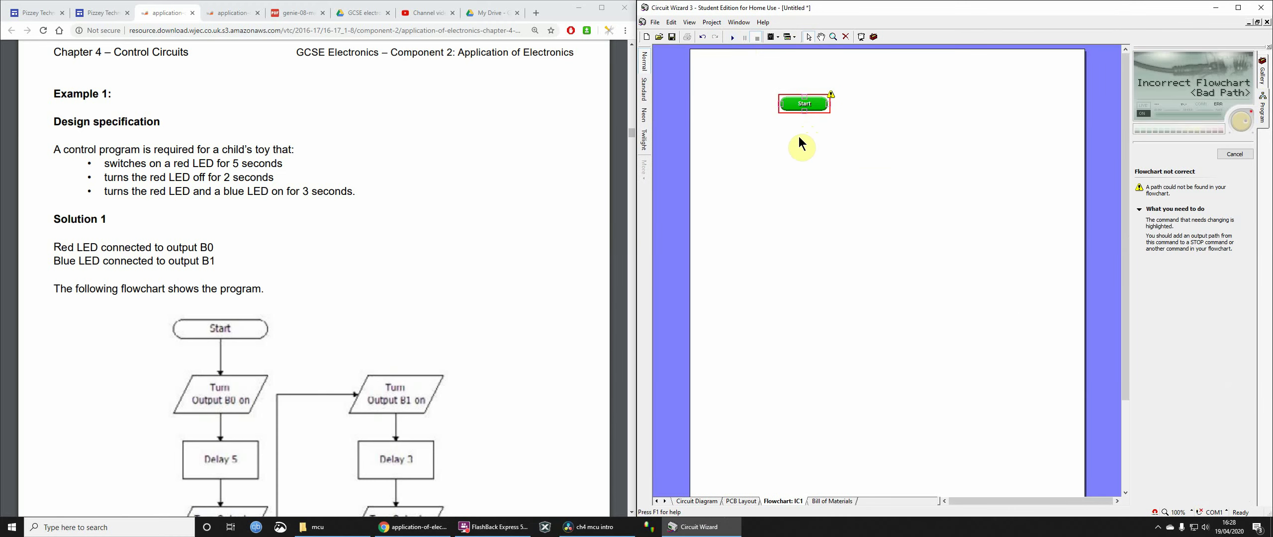
- Loop the Start command's output path back to itself and test-run the circuit simulation
mouse_move(805, 111)
mouse_down()
mouse_move(881, 156)
mouse_move(881, 99)
mouse_move(833, 103)
mouse_up()
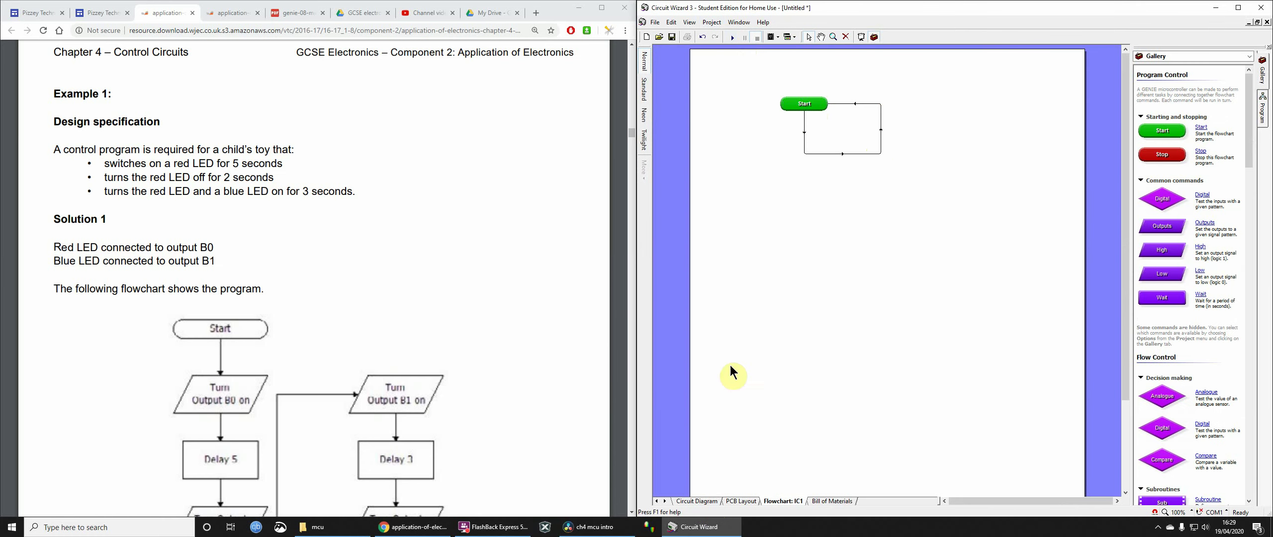
click(708, 501)
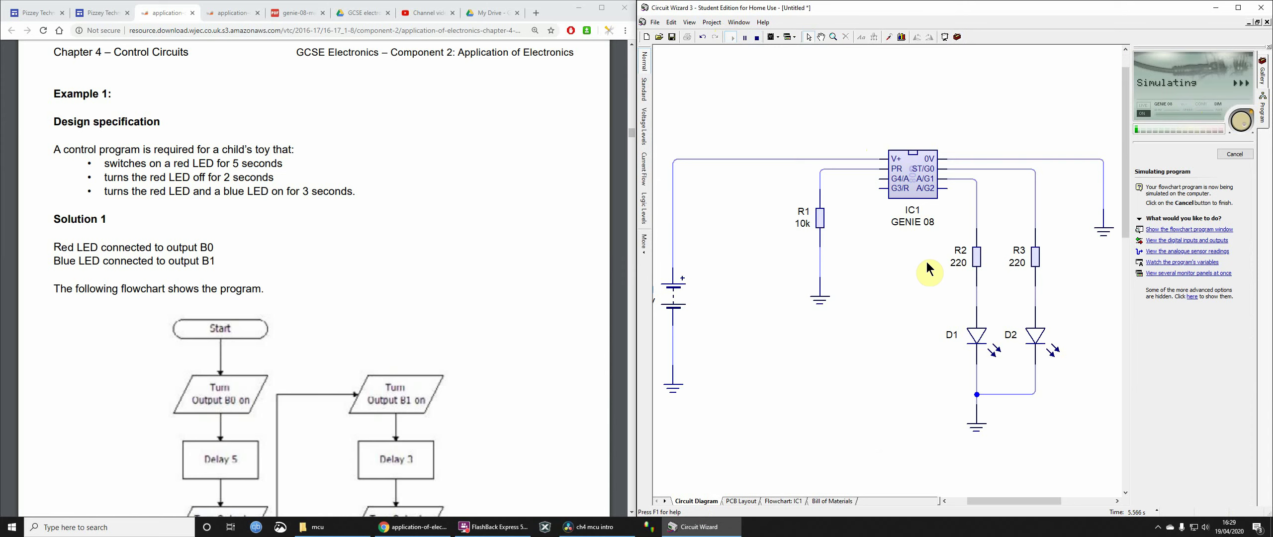
click(754, 37)
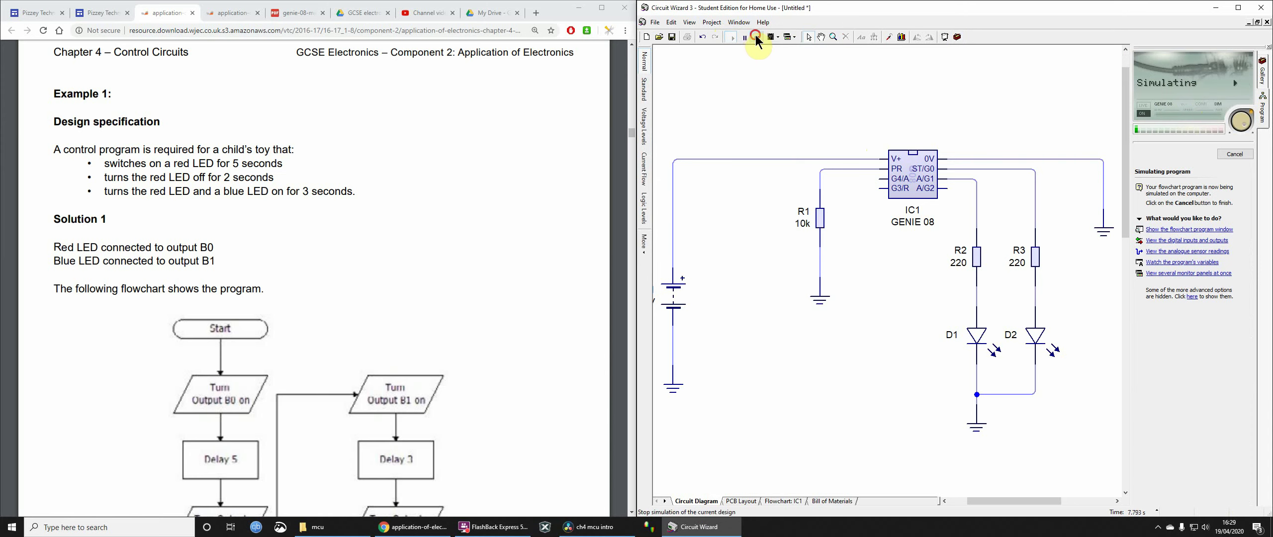
- Delete the looping path from IC1's flowchart
click(790, 500)
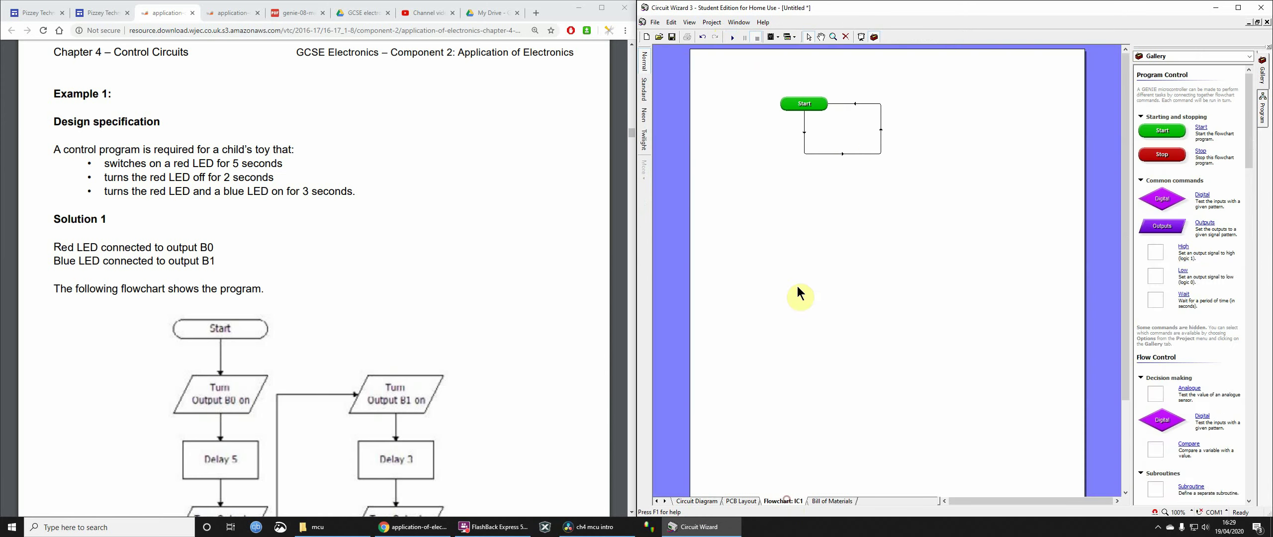
click(844, 154)
key(Delete)
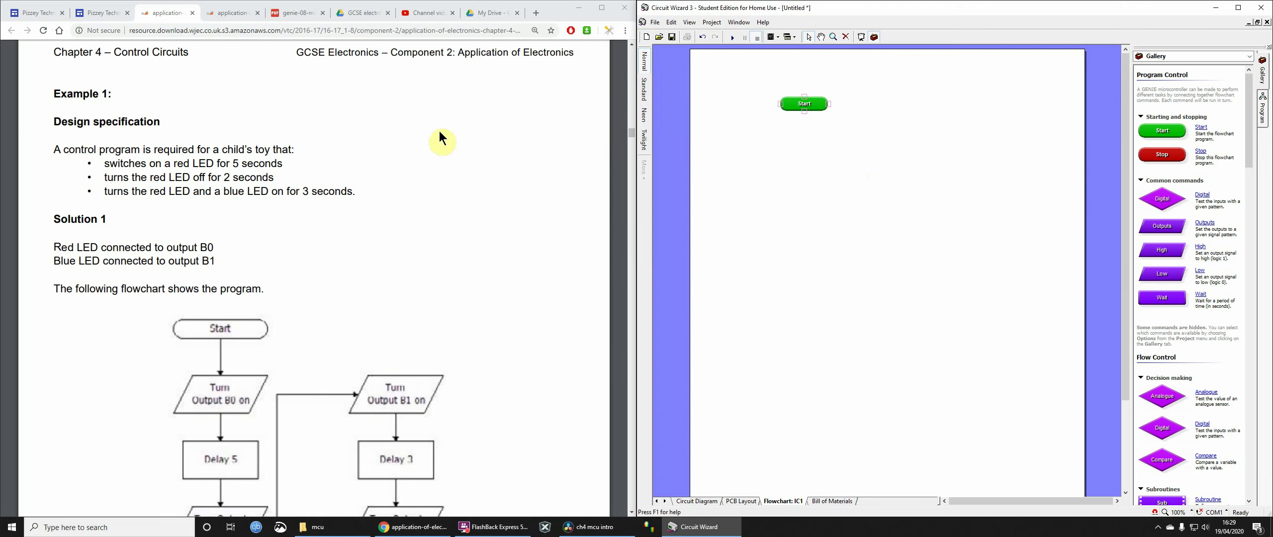
- Following the reference flowchart, add a High command set to G0 below Start and a Wait command beneath it, opening the Wait's properties
scroll(322, 228, down, 5)
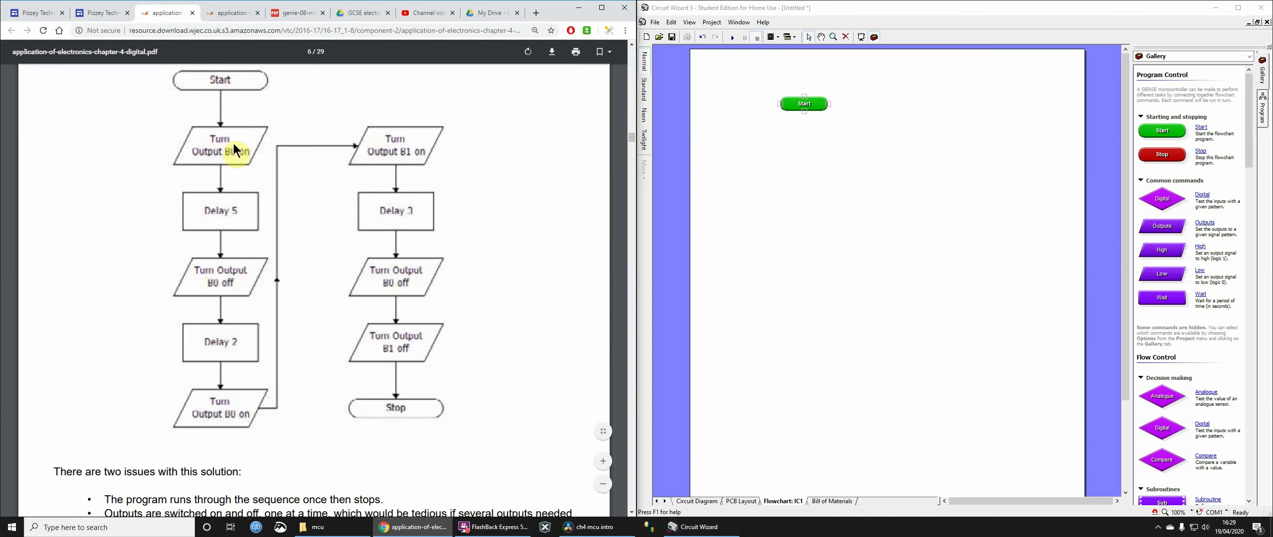
drag(1171, 253, 807, 142)
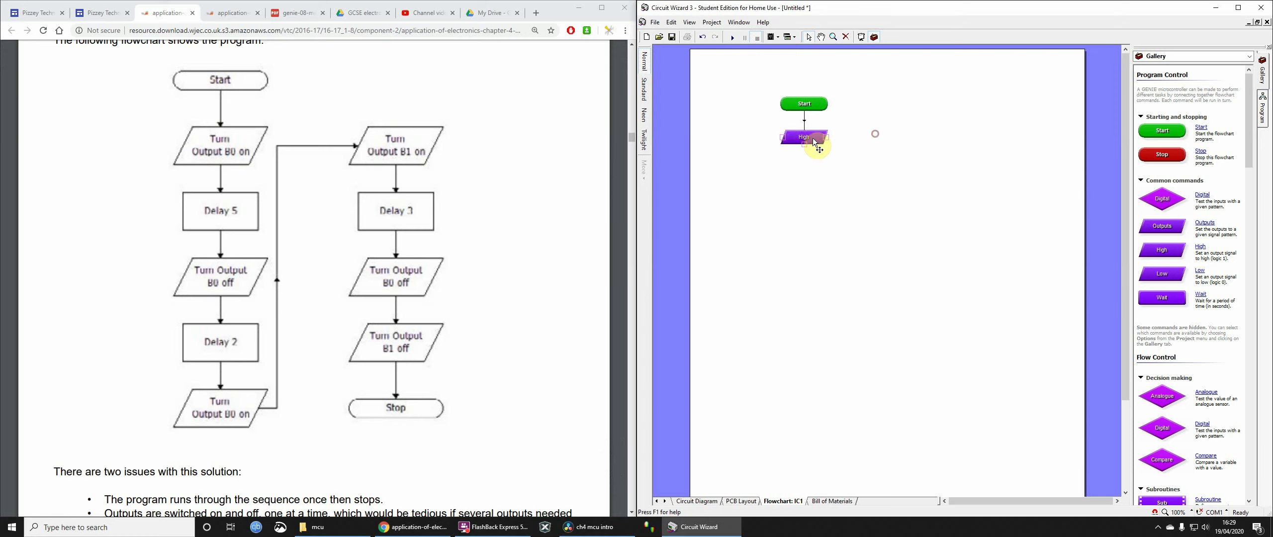
double_click(810, 136)
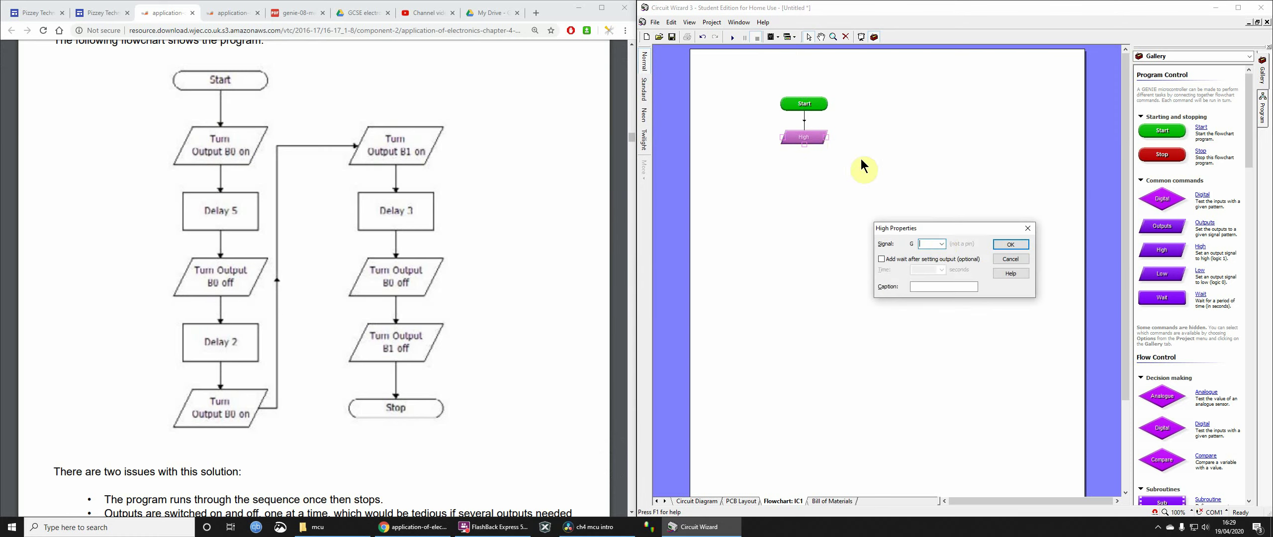
click(939, 243)
click(925, 251)
click(1025, 244)
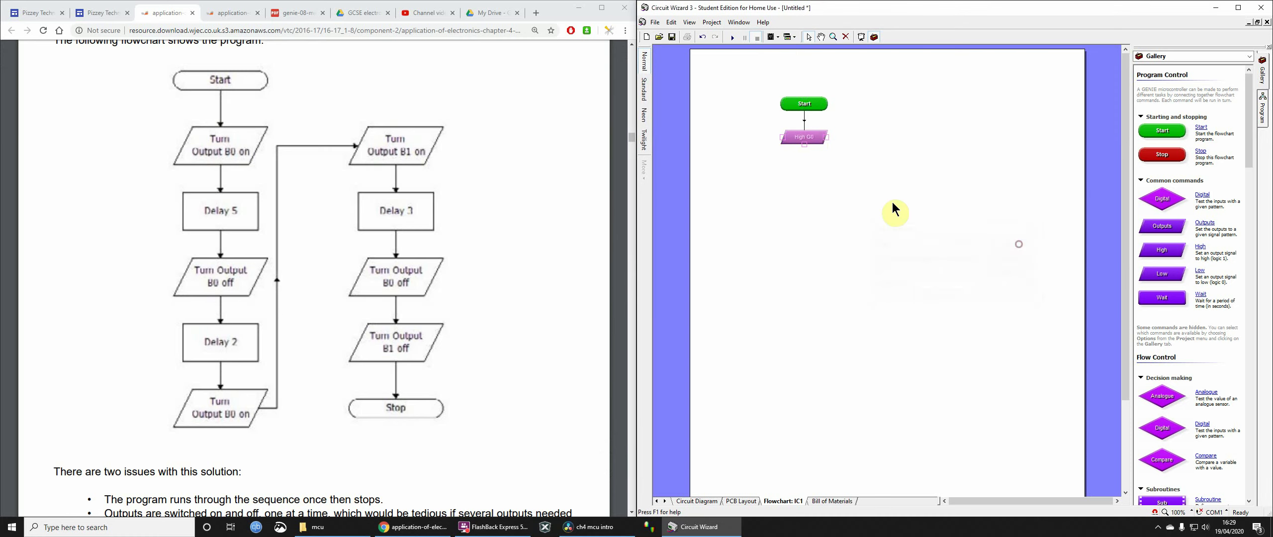
drag(1178, 299, 812, 175)
double_click(816, 177)
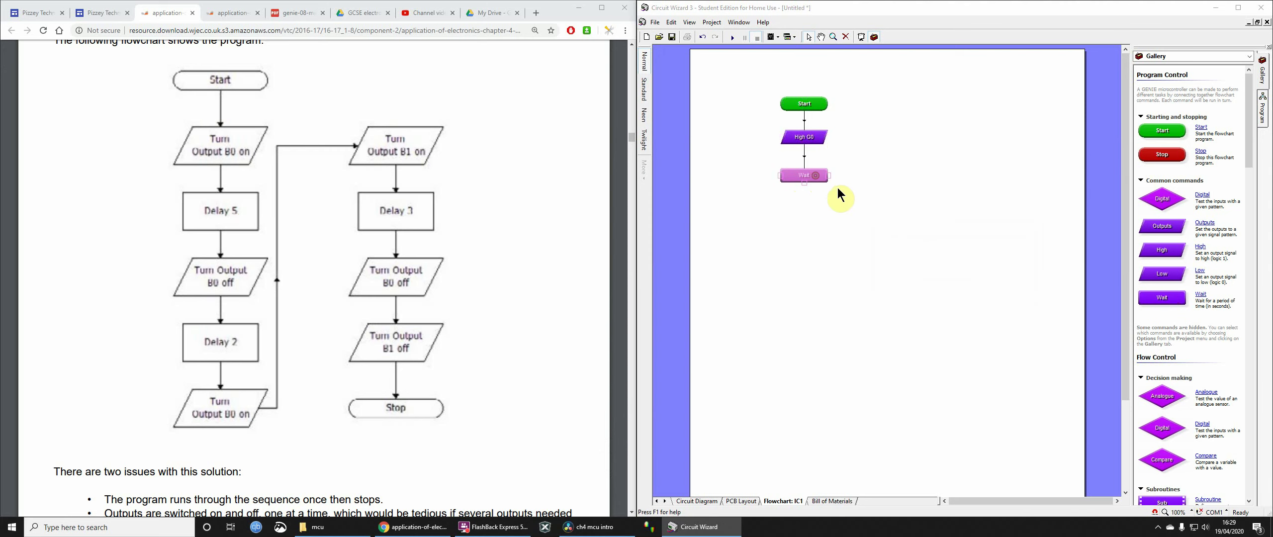
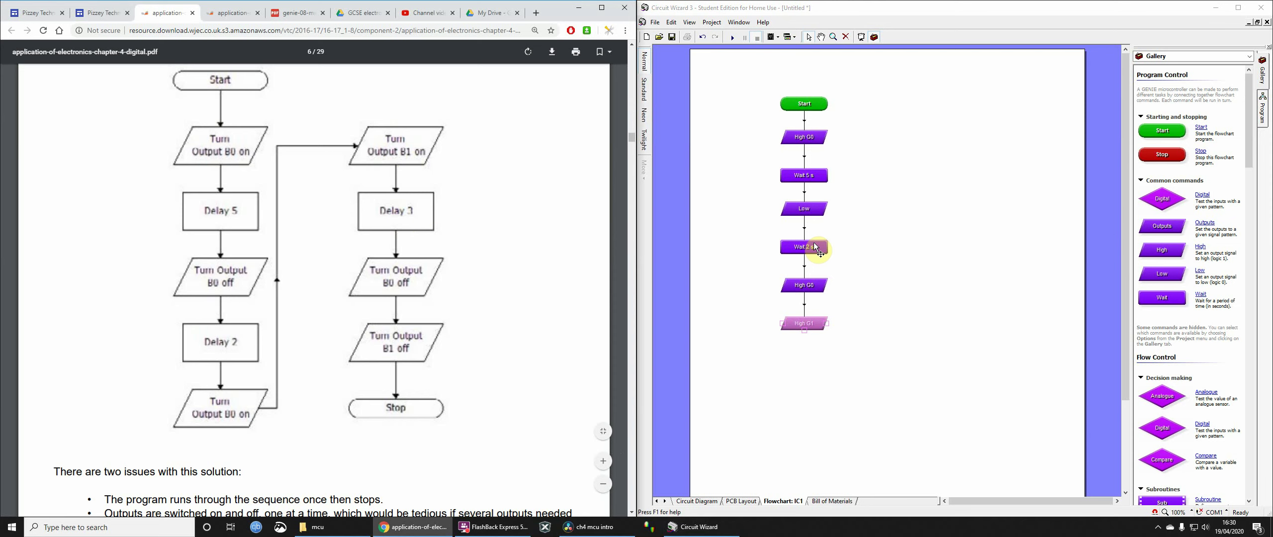
- Copy the 2-second Wait command to below High G1 and set the copy's time to 3 seconds
drag(815, 247, 817, 362)
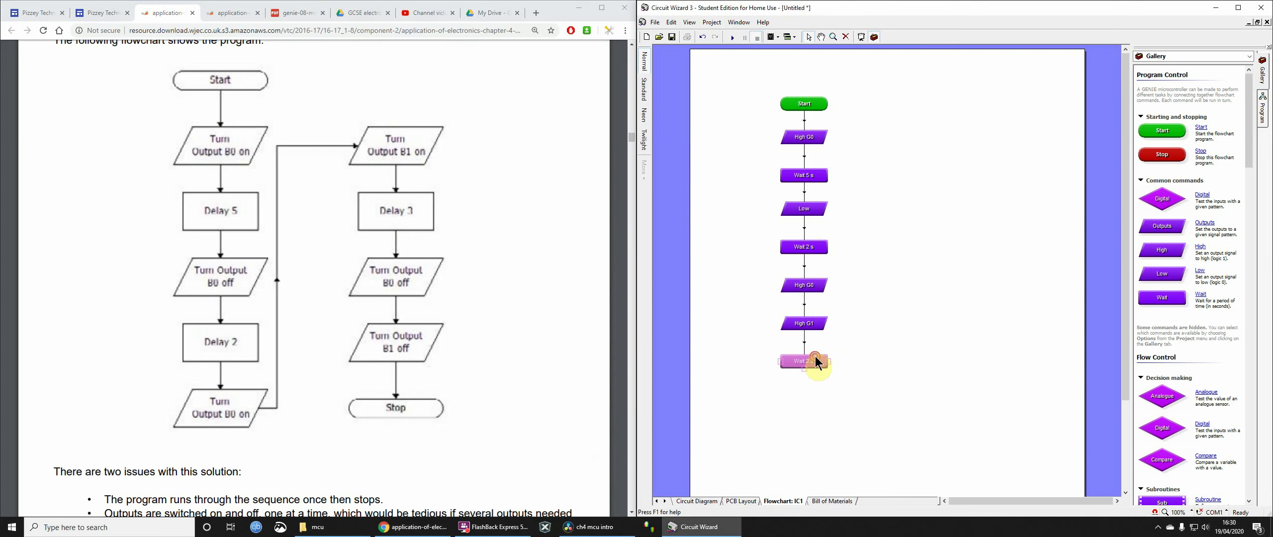
double_click(815, 361)
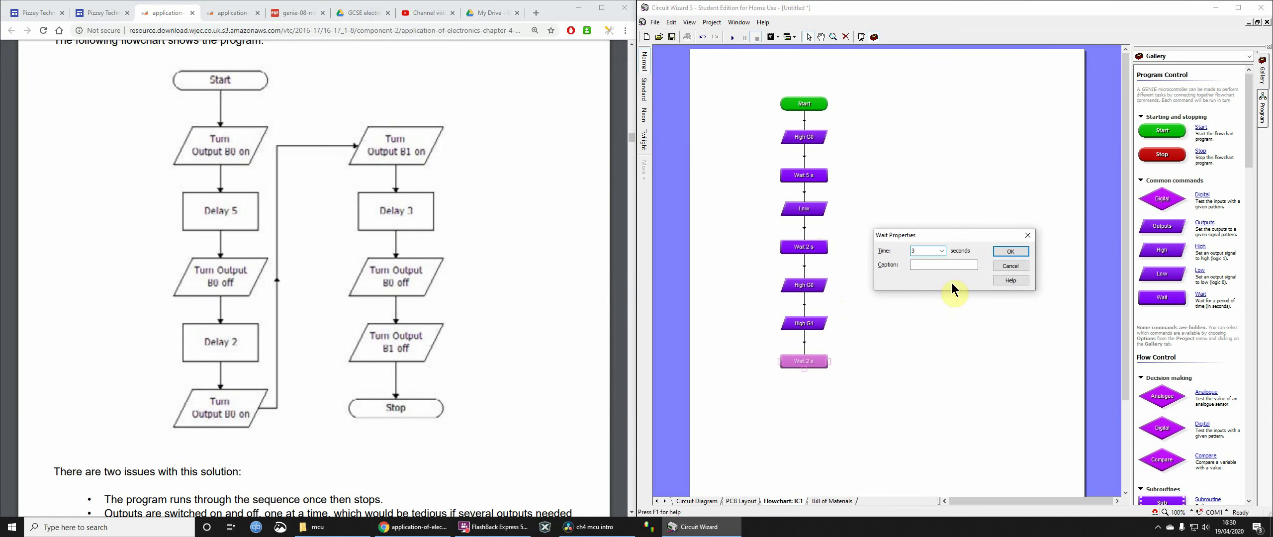
click(1010, 251)
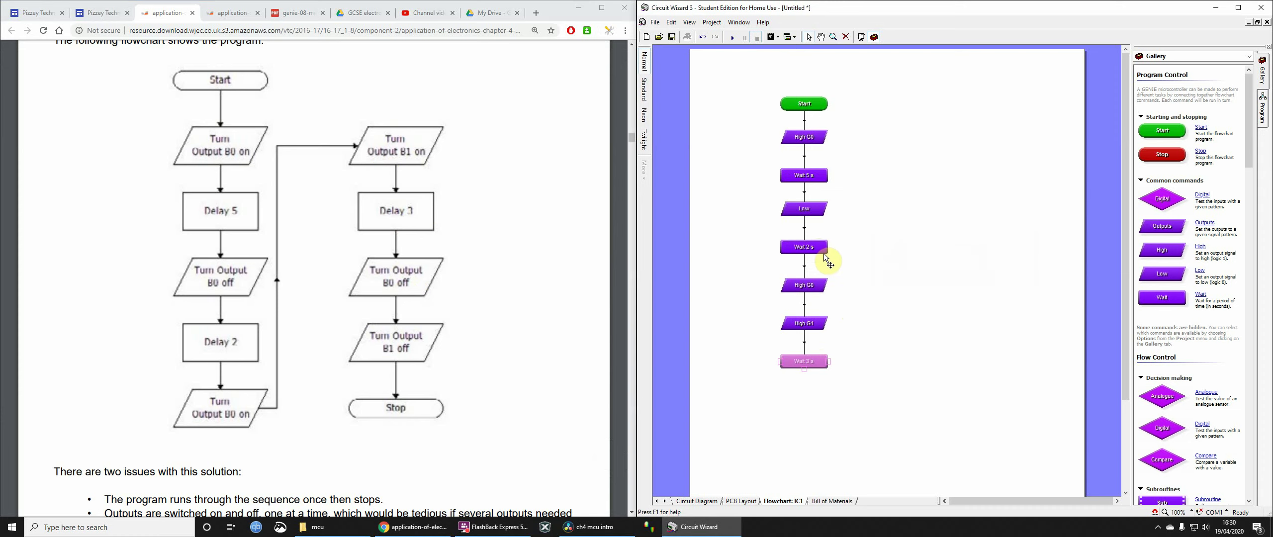
- Set the unassigned Low command below the 5-second Wait to G0 and copy it to below the 3-second Wait
double_click(817, 209)
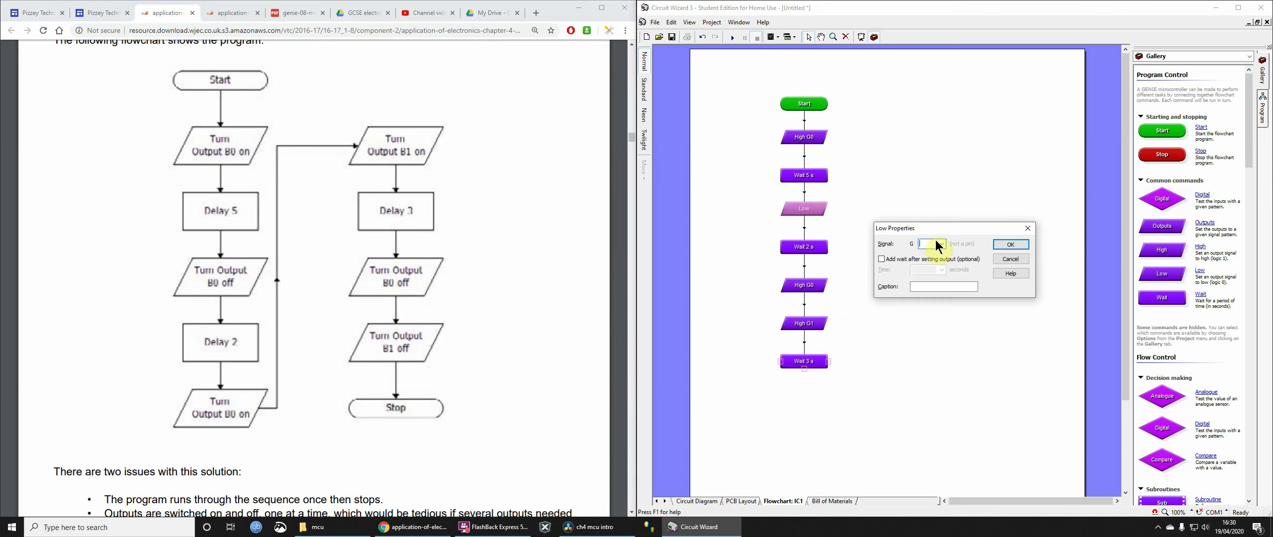
click(939, 245)
click(929, 252)
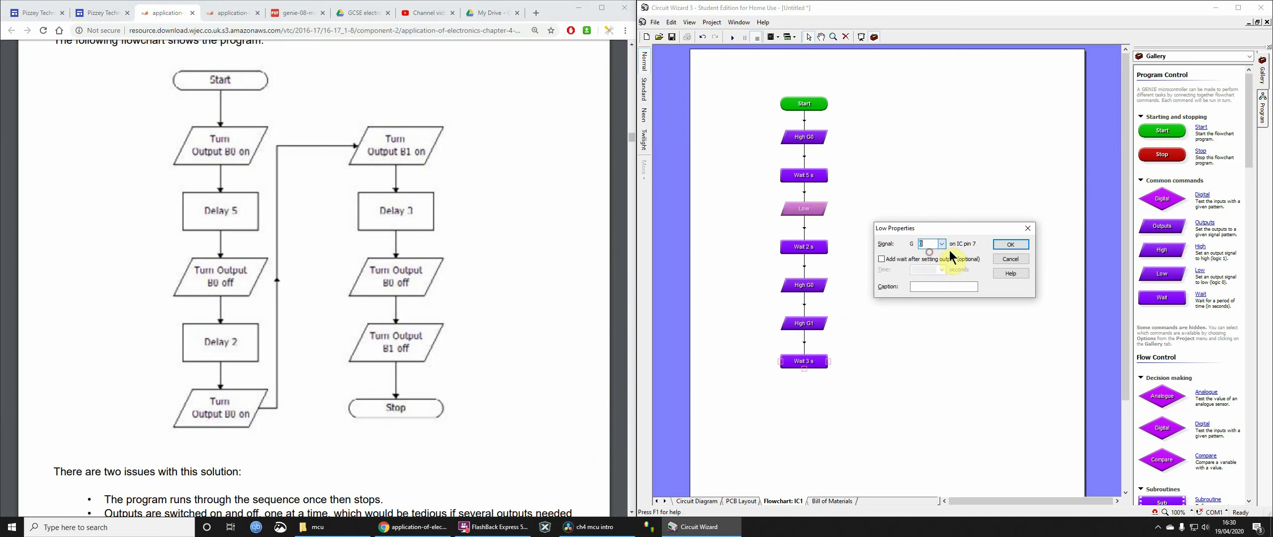
click(1010, 243)
drag(808, 212, 806, 389)
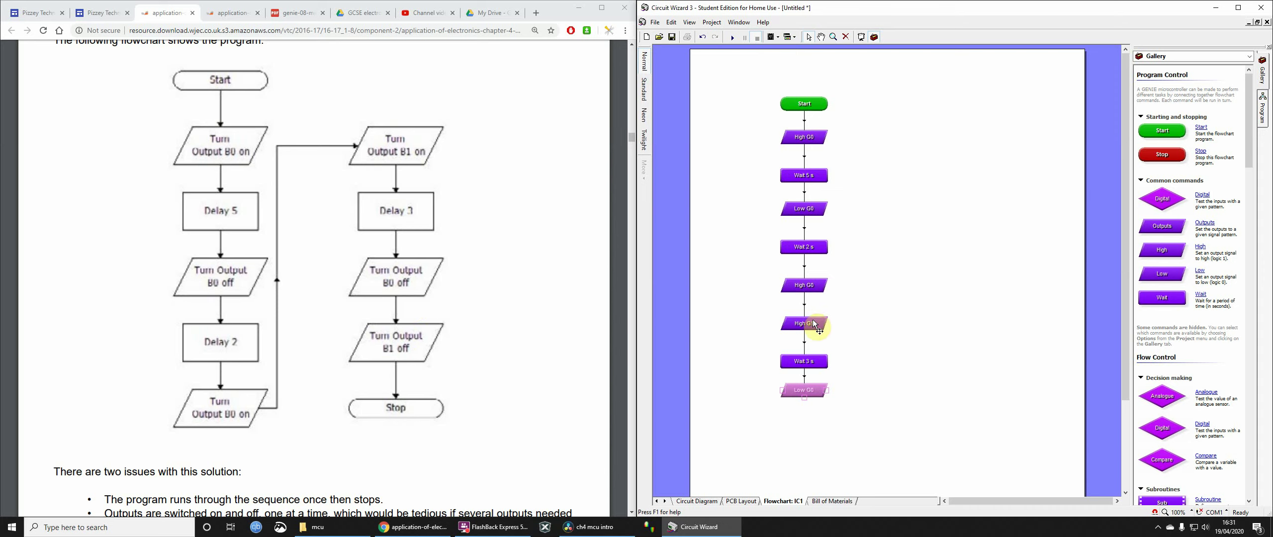
- Copy the last Low command beneath itself with its signal set to G1, and end the flowchart with a Stop command
drag(814, 392, 811, 432)
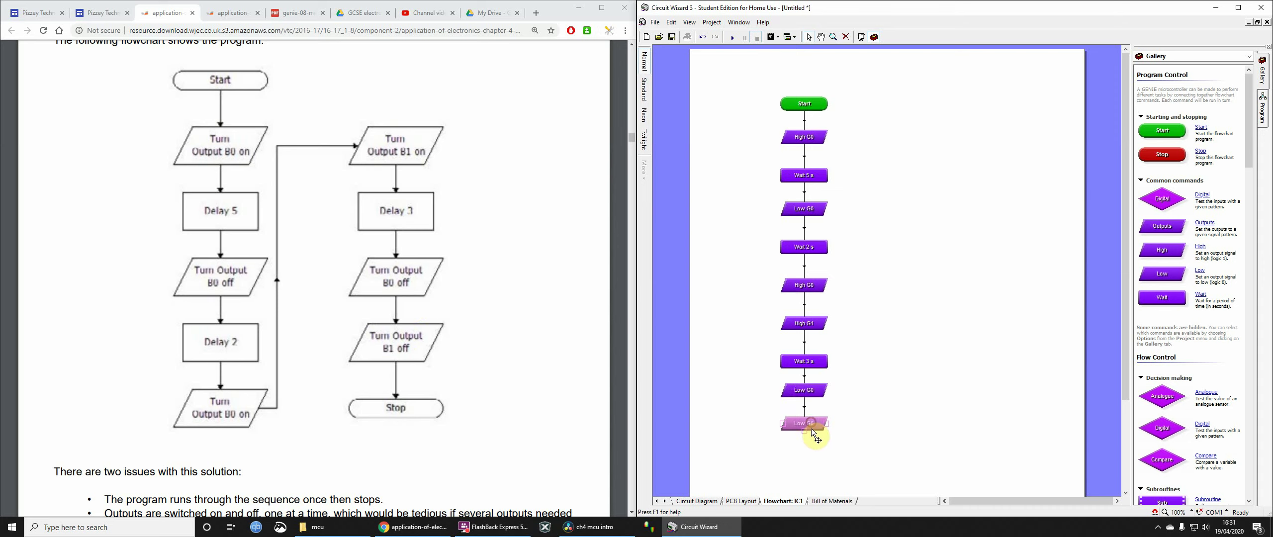
double_click(812, 428)
click(941, 244)
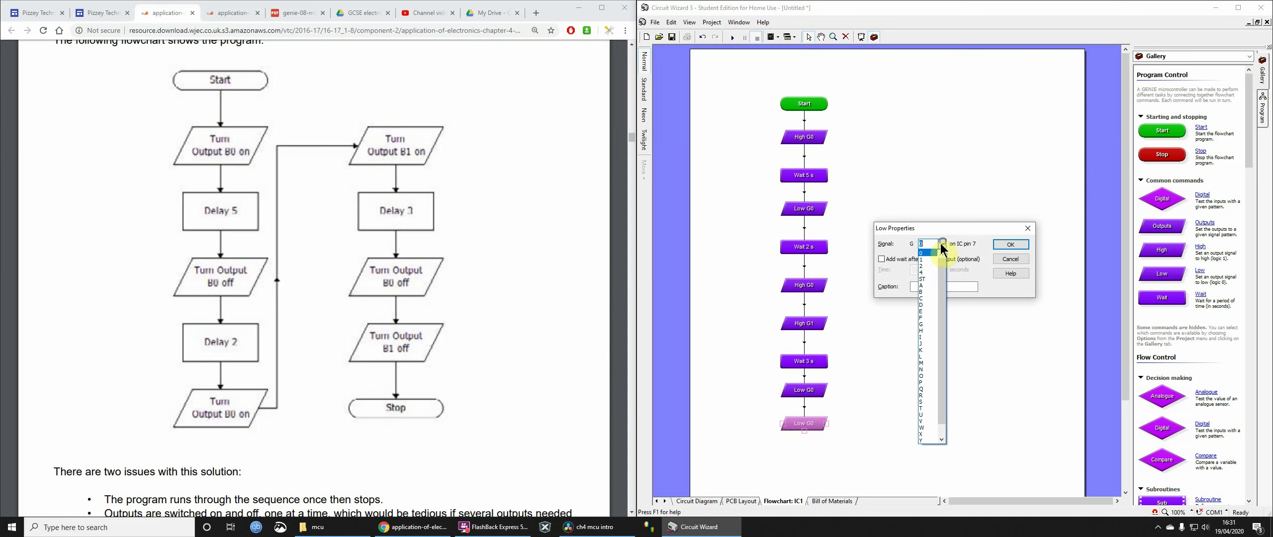
click(925, 260)
click(1004, 246)
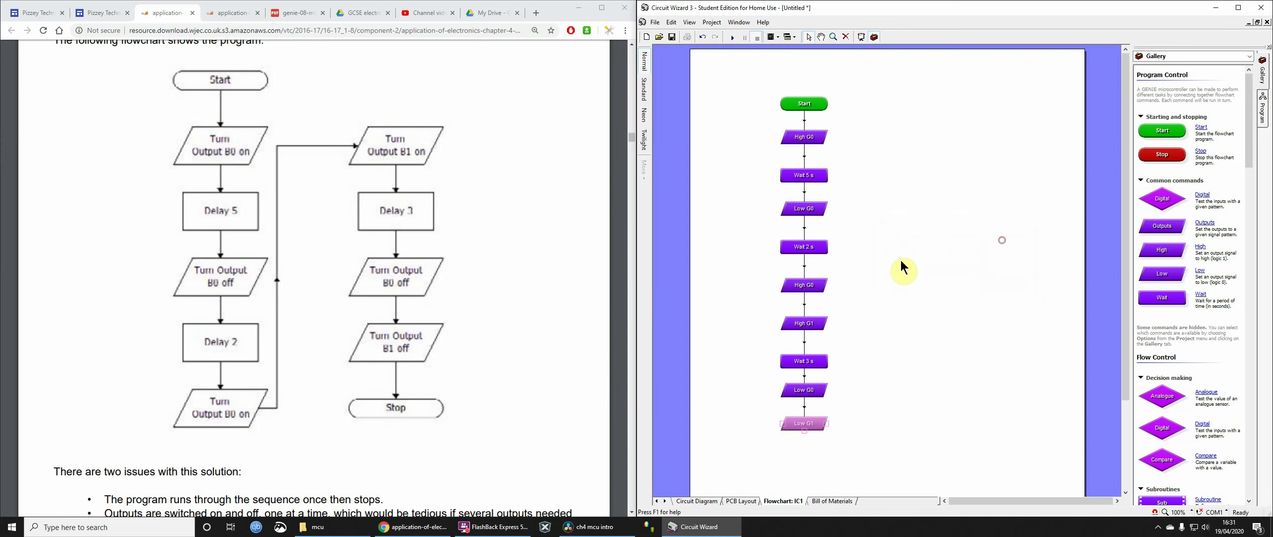
drag(1163, 158, 804, 457)
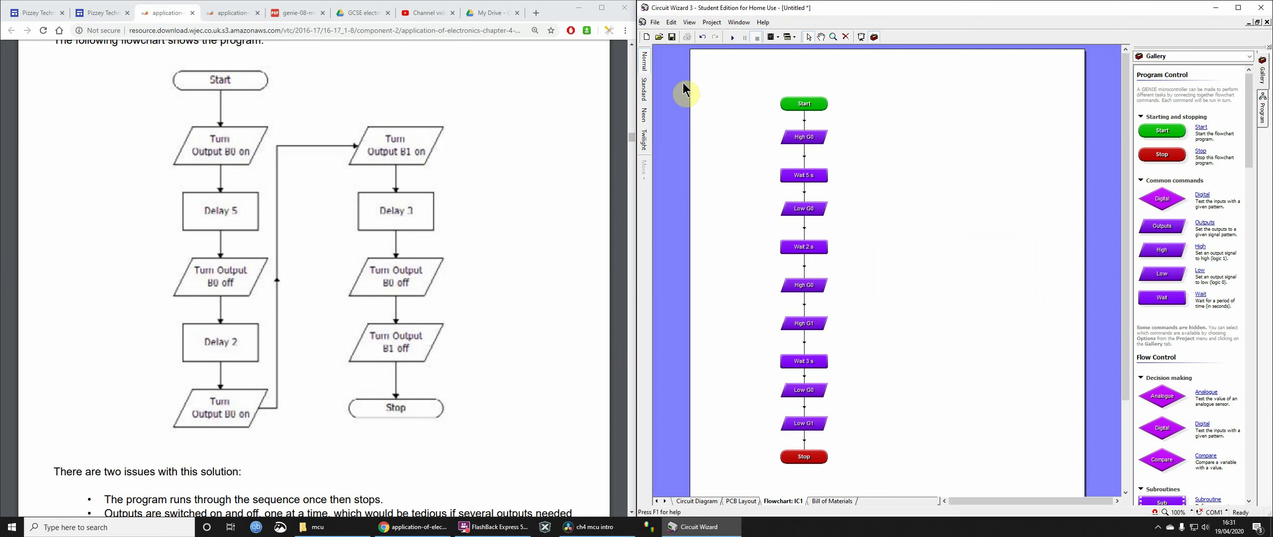
- Simulate the circuit diagram and watch LEDs D1 and D2 through the whole program sequence
click(697, 501)
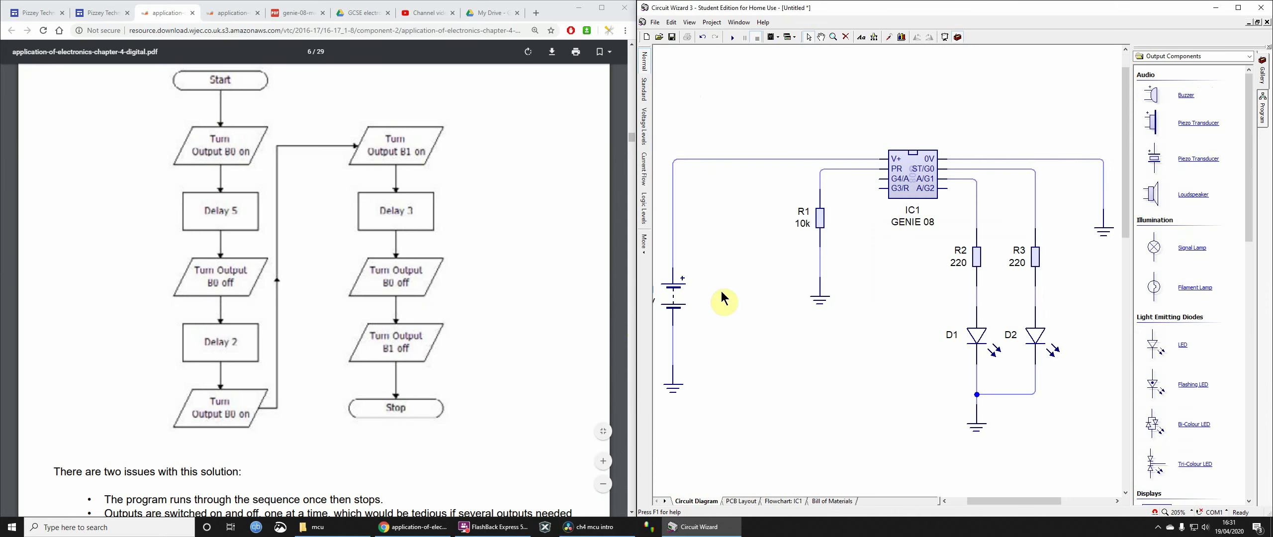
click(732, 36)
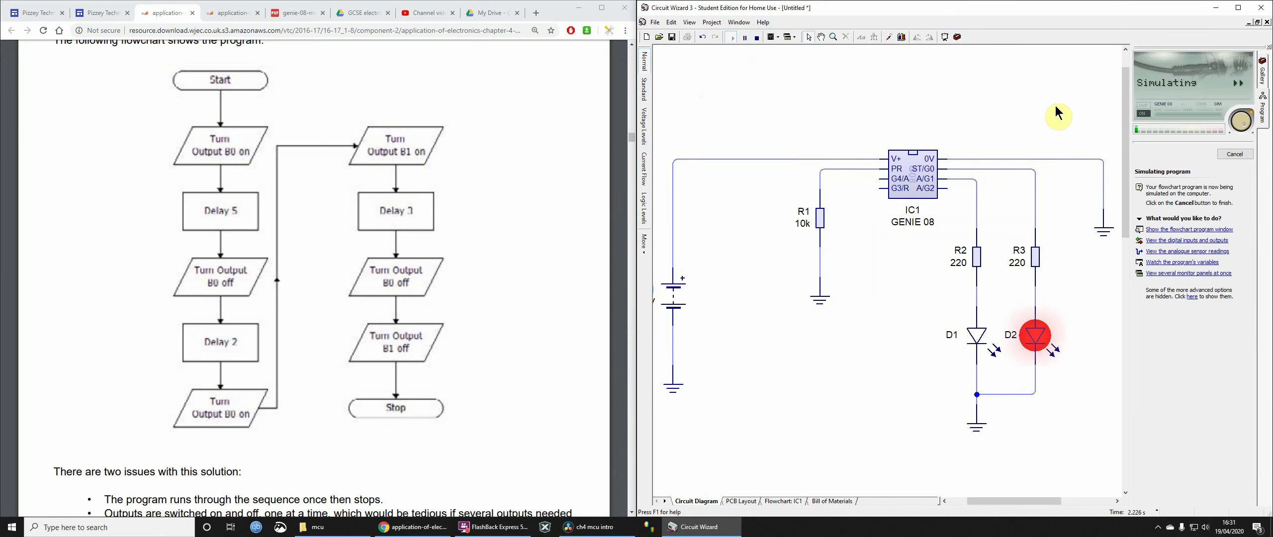
mouse_move(1036, 339)
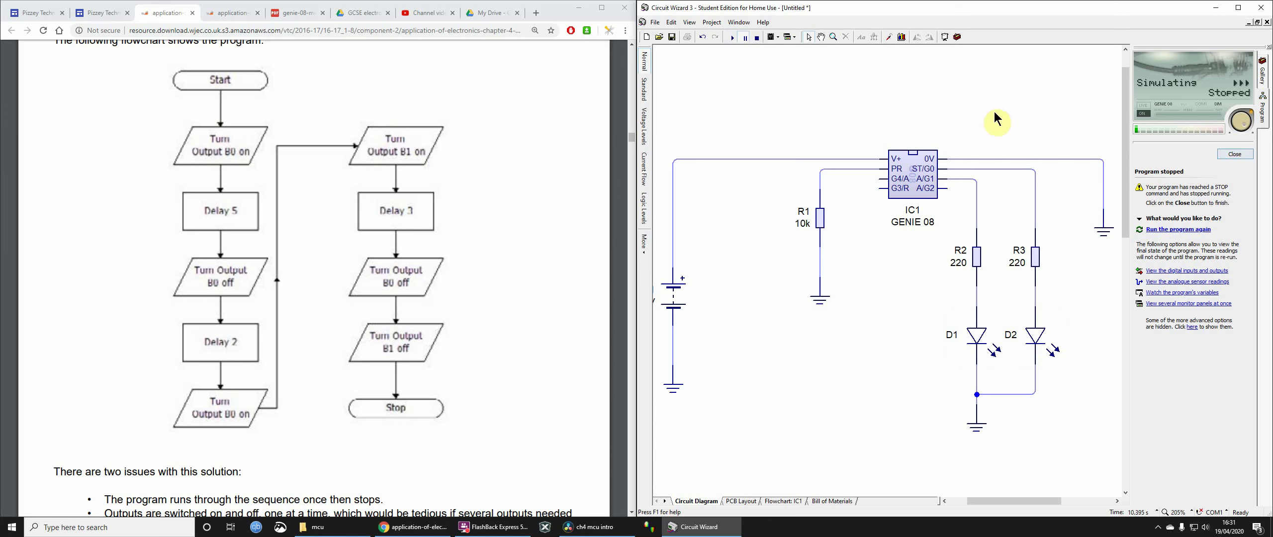
- Rerun the simulation with the flowchart program window enlarged beside the circuit, and return to IC1's flowchart when the program ends
click(728, 38)
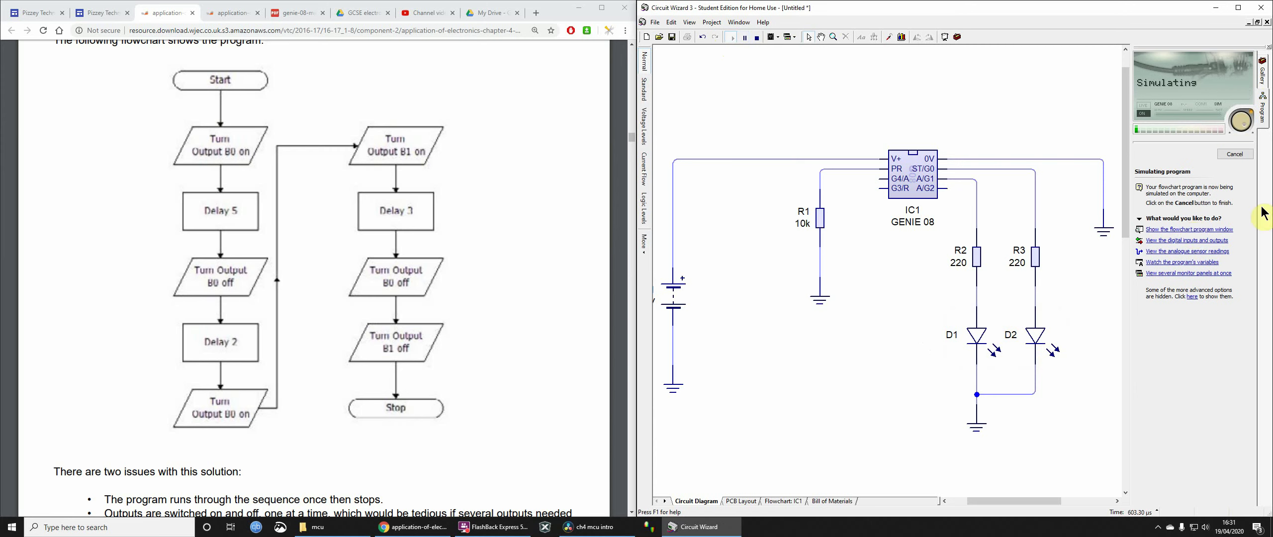
click(1192, 230)
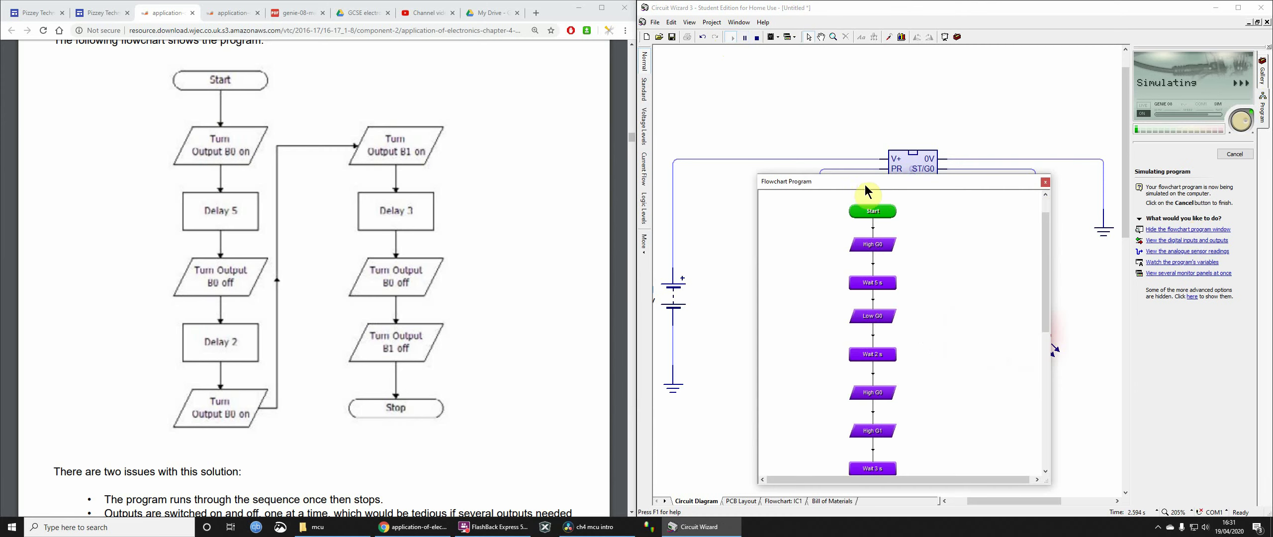
drag(864, 184, 390, 53)
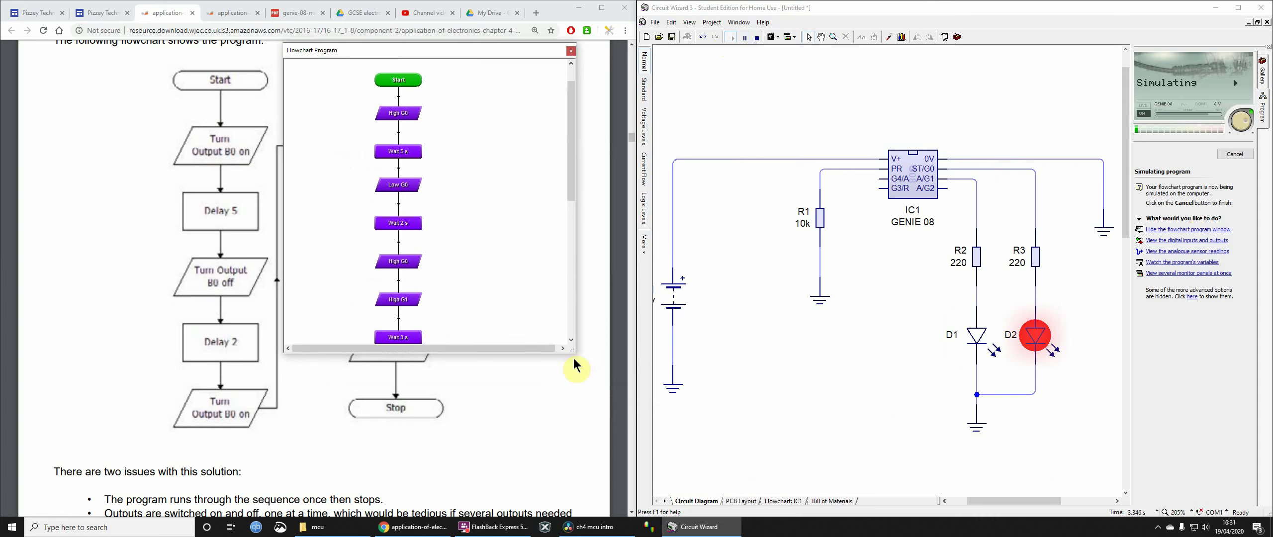
drag(572, 351, 644, 484)
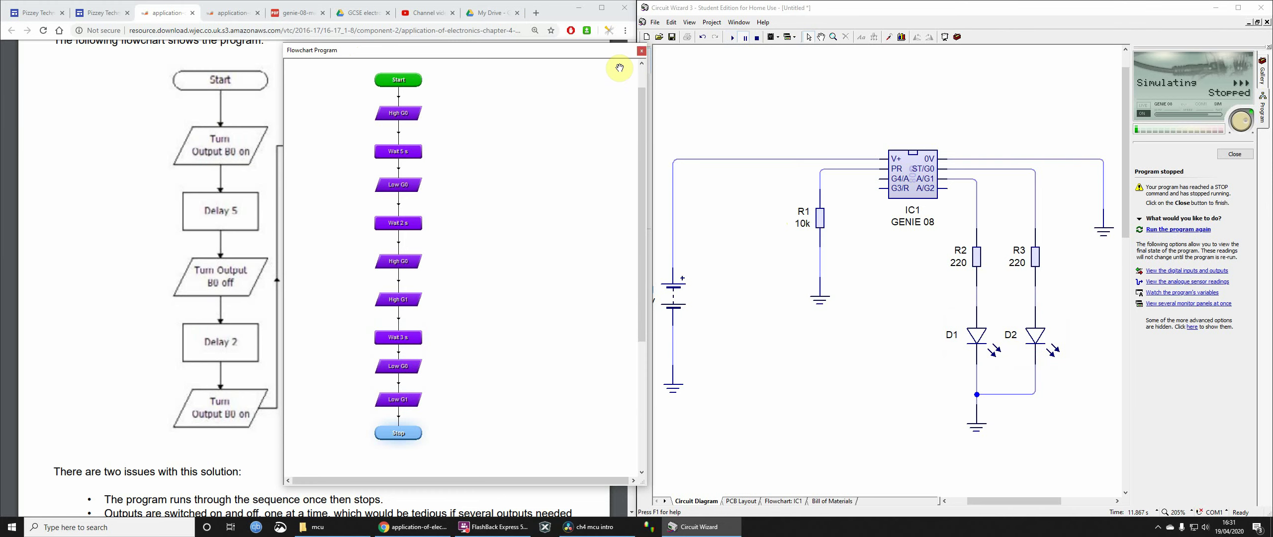
click(642, 51)
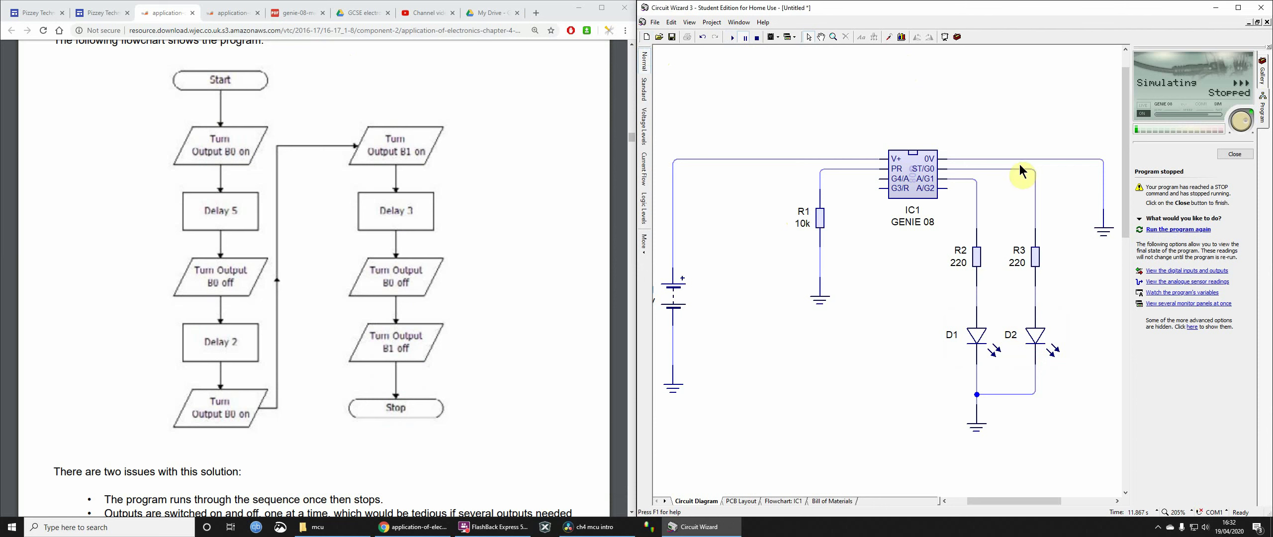
click(785, 501)
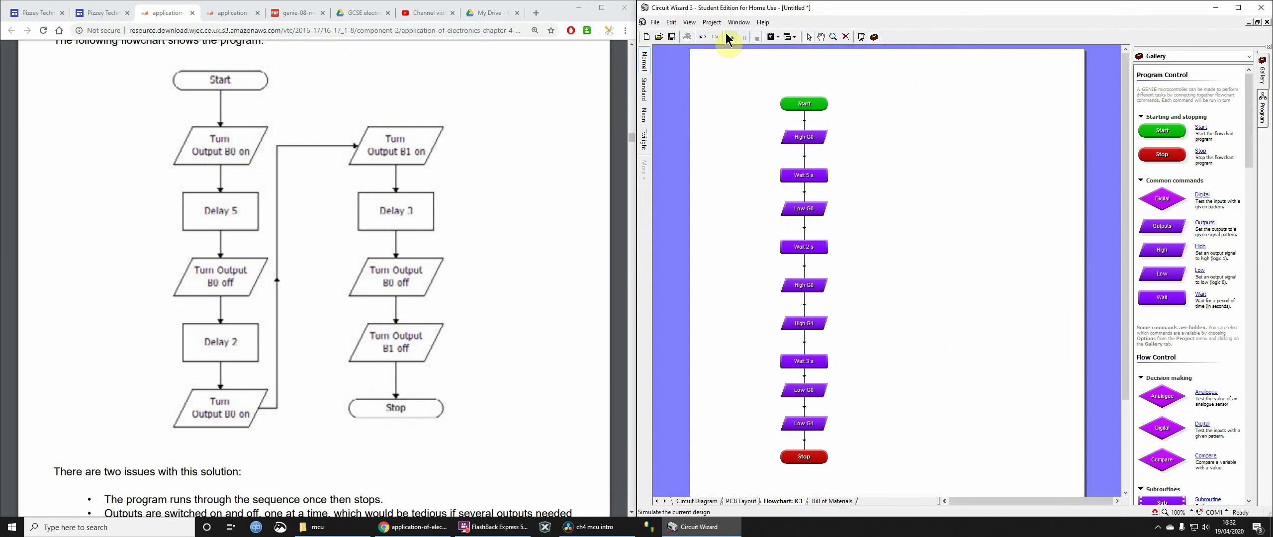
- Simulate IC1's flowchart program with its digital inputs and outputs displayed, and compare the flowchart with the circuit diagram
click(730, 37)
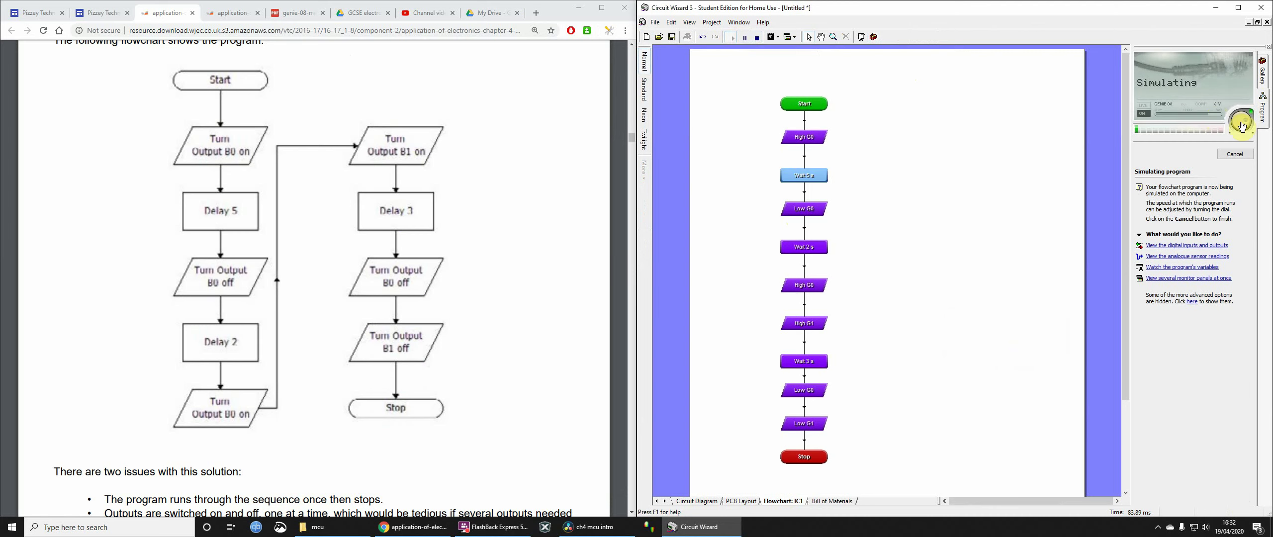
click(1194, 247)
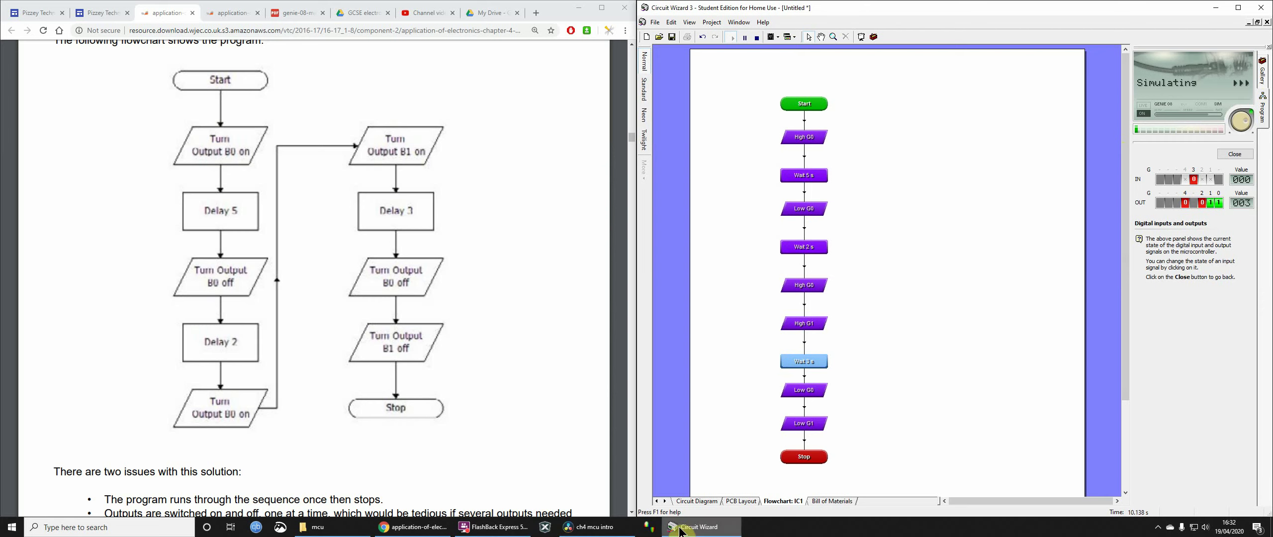
click(707, 501)
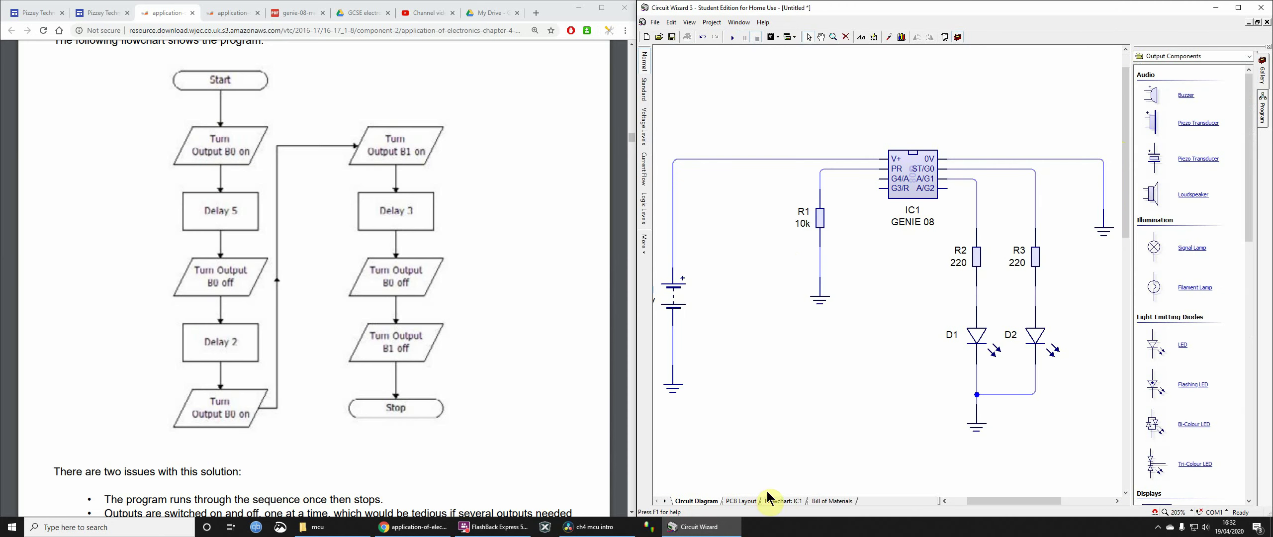
click(782, 501)
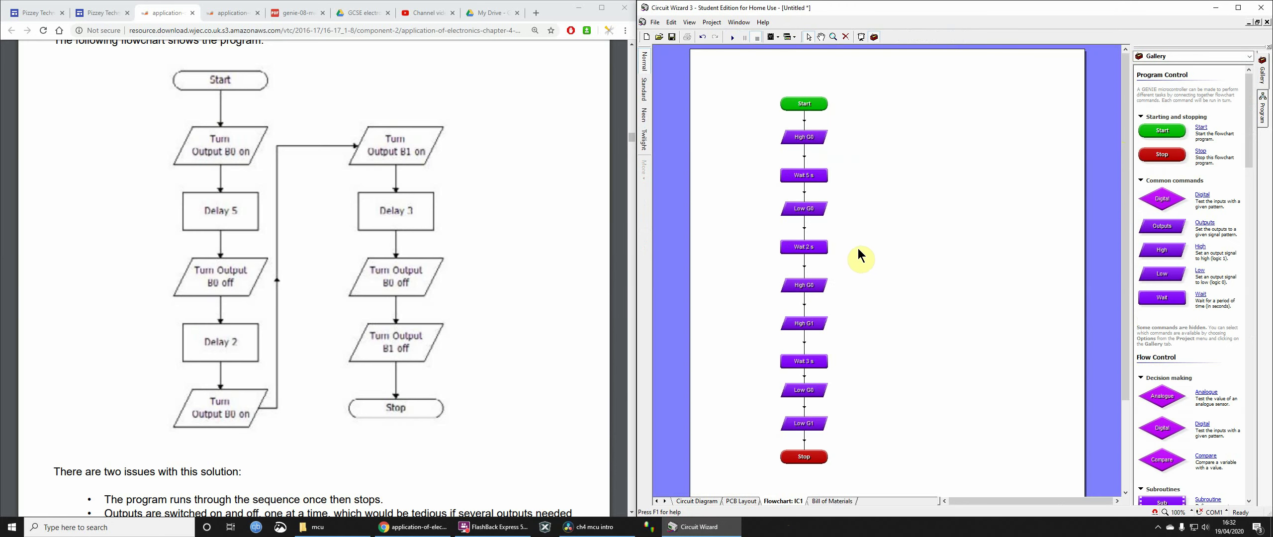
click(696, 501)
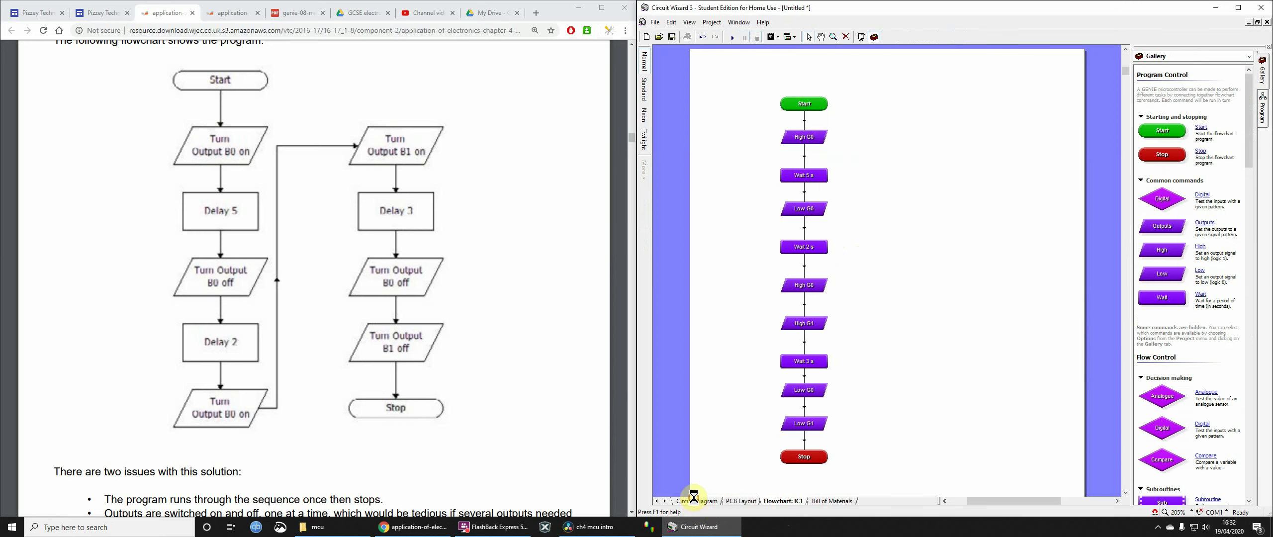
click(771, 501)
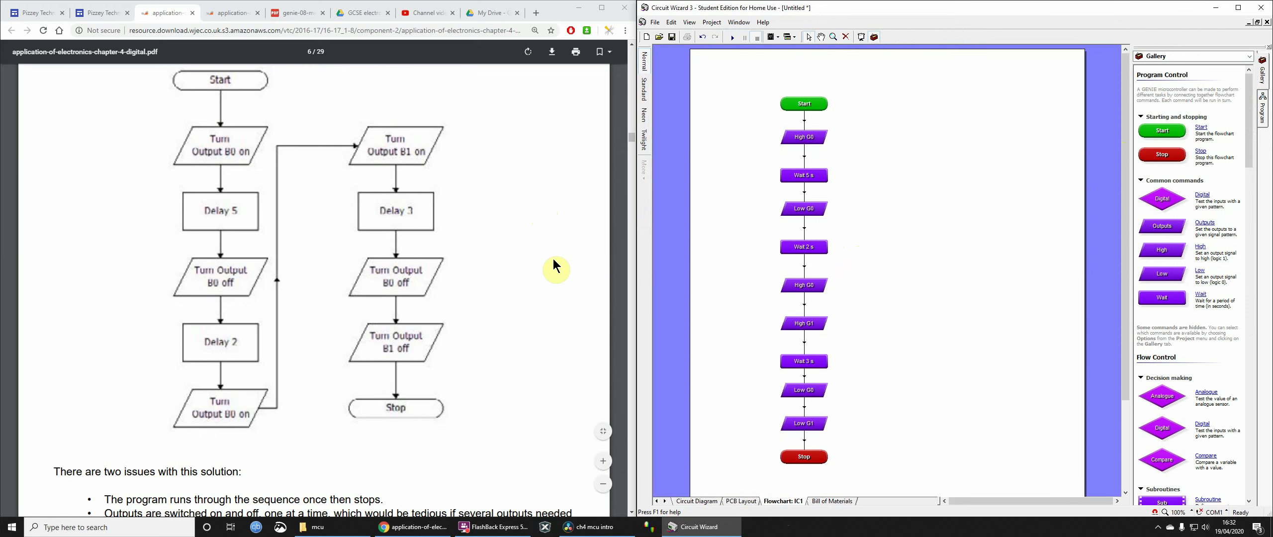
- Switch to the chapter 4 PDF in Chrome and review Example 1's design specification and the two issues listed with Solution 1
click(525, 265)
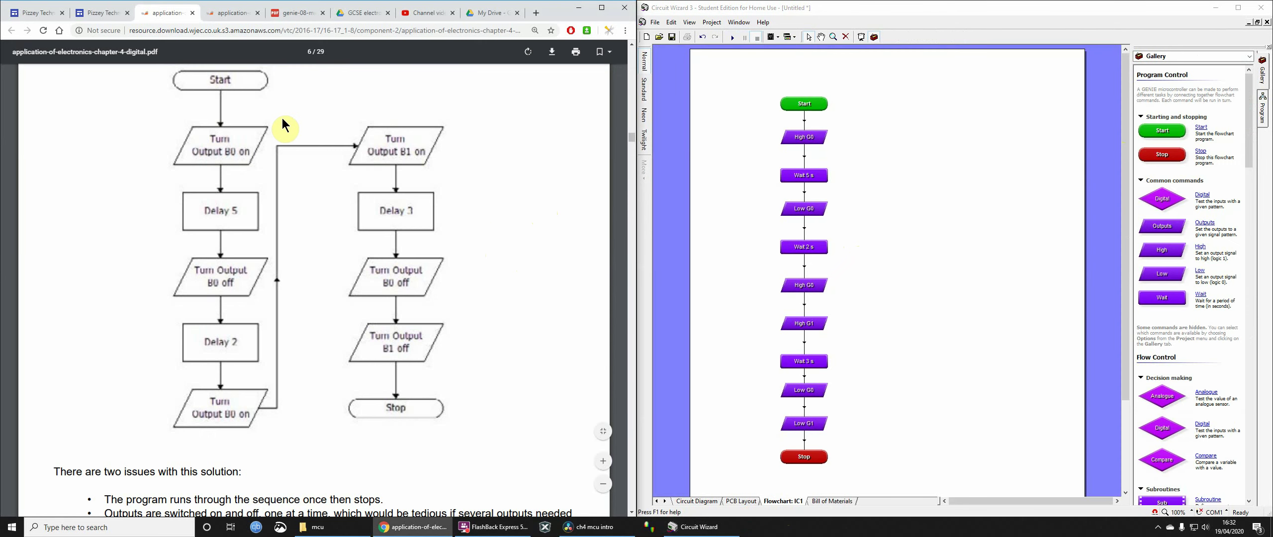
scroll(320, 113, up, 5)
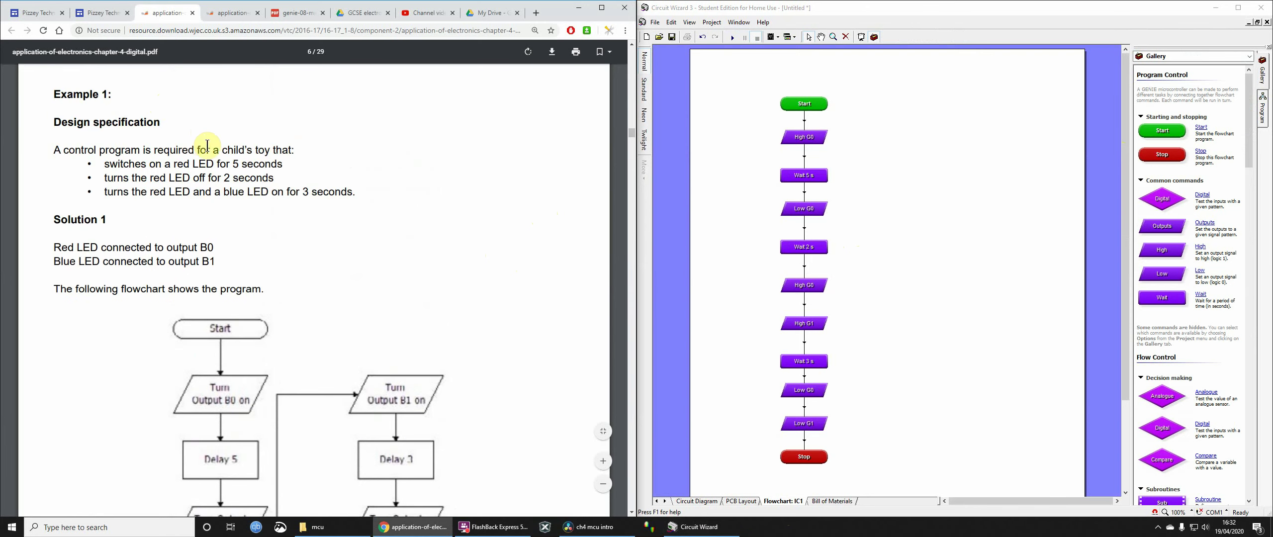
scroll(334, 332, down, 3)
scroll(298, 154, up, 4)
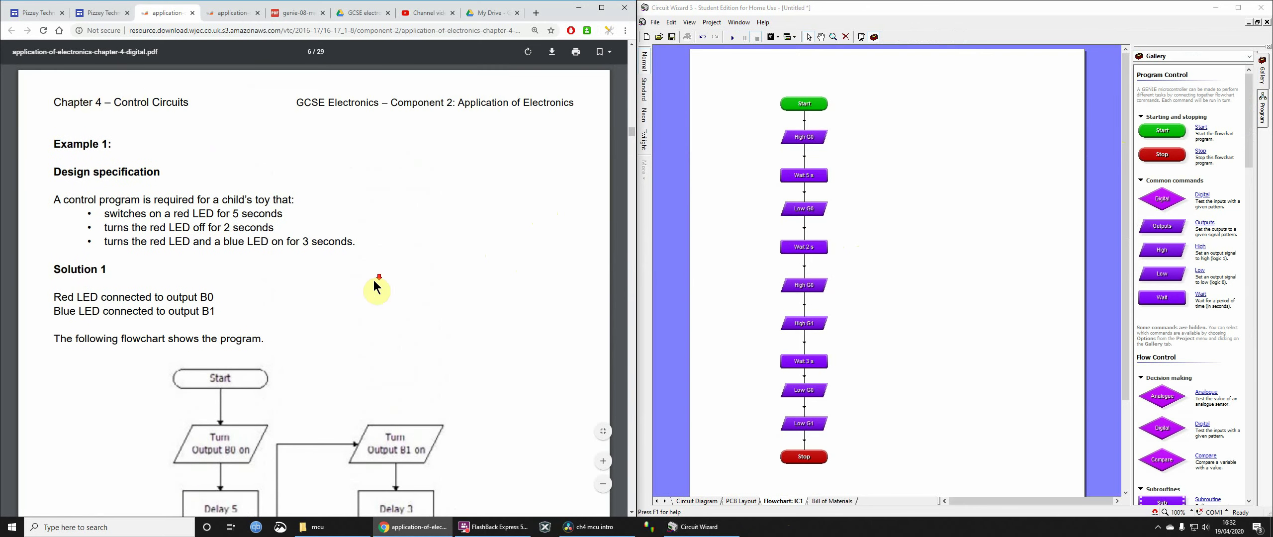
scroll(376, 286, down, 6)
scroll(375, 285, down, 6)
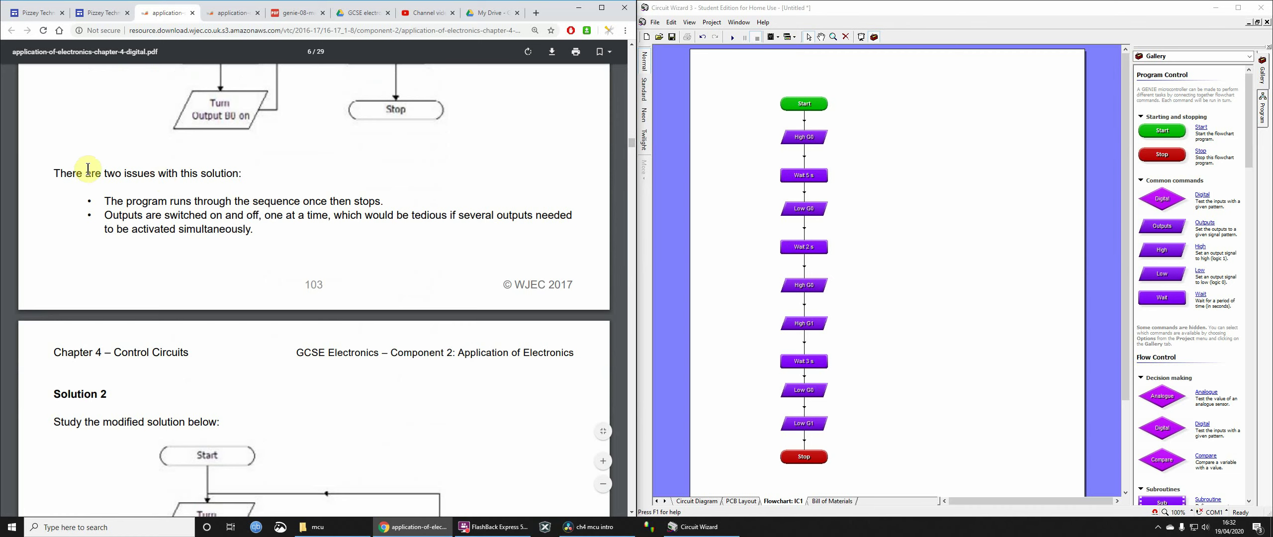
drag(86, 170, 265, 233)
- Study the modified Solution 2 flowchart in the PDF and read question 1 of Investigation 4.1
scroll(297, 254, down, 6)
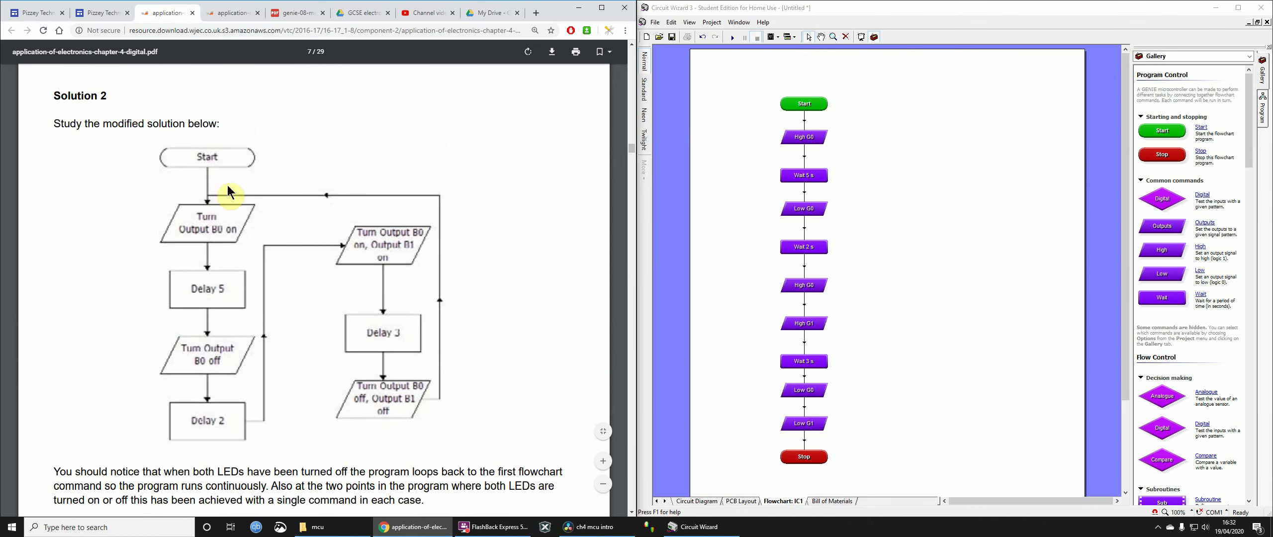
scroll(400, 395, down, 6)
drag(142, 175, 400, 370)
scroll(400, 370, down, 10)
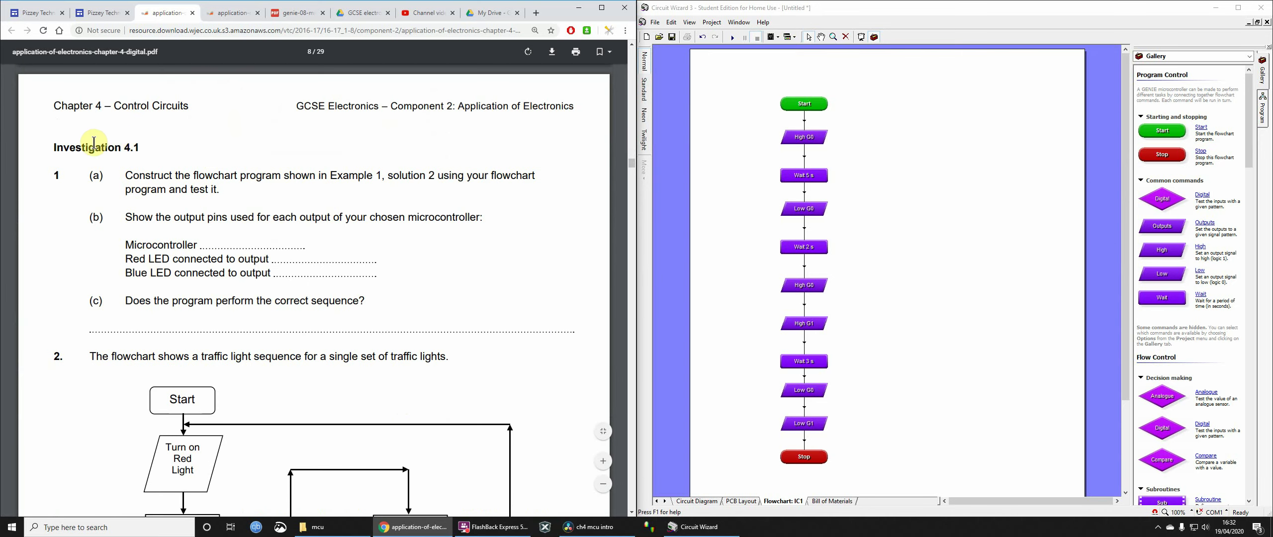
drag(94, 149, 332, 308)
click(332, 308)
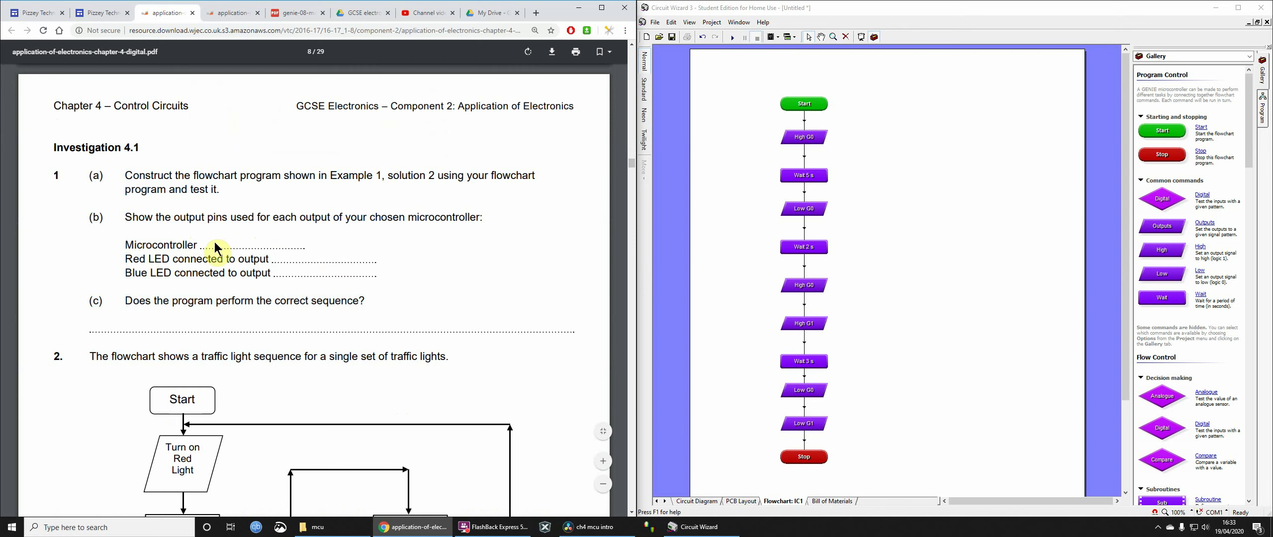
- Check IC1's microcontroller type and pins in its program settings in Circuit Wizard, and look over the PDF's traffic light question
click(697, 501)
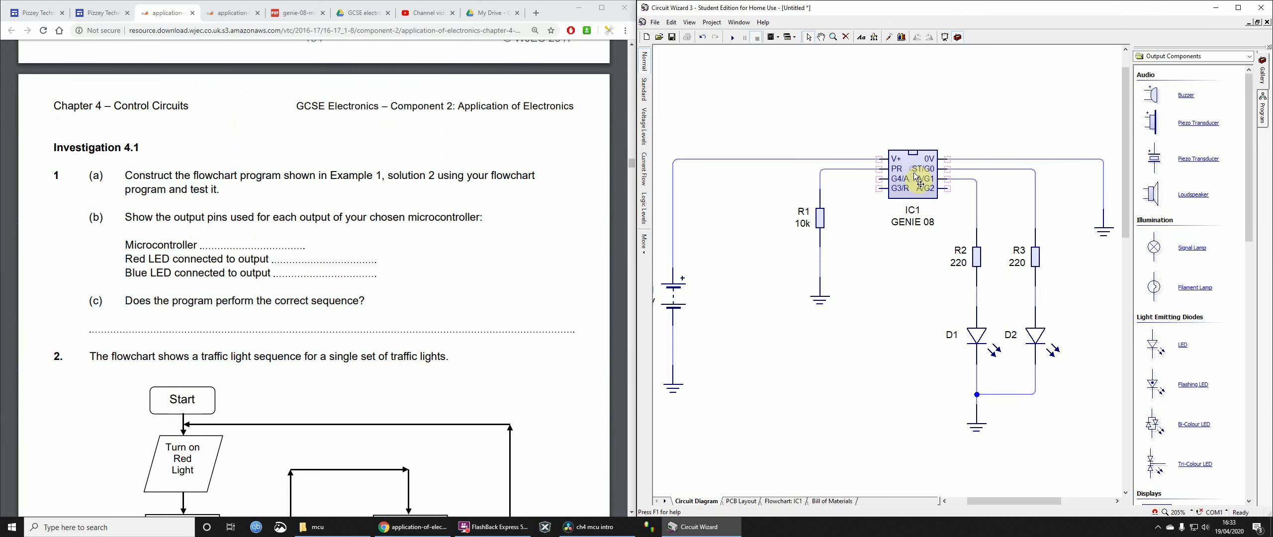
click(912, 159)
click(773, 37)
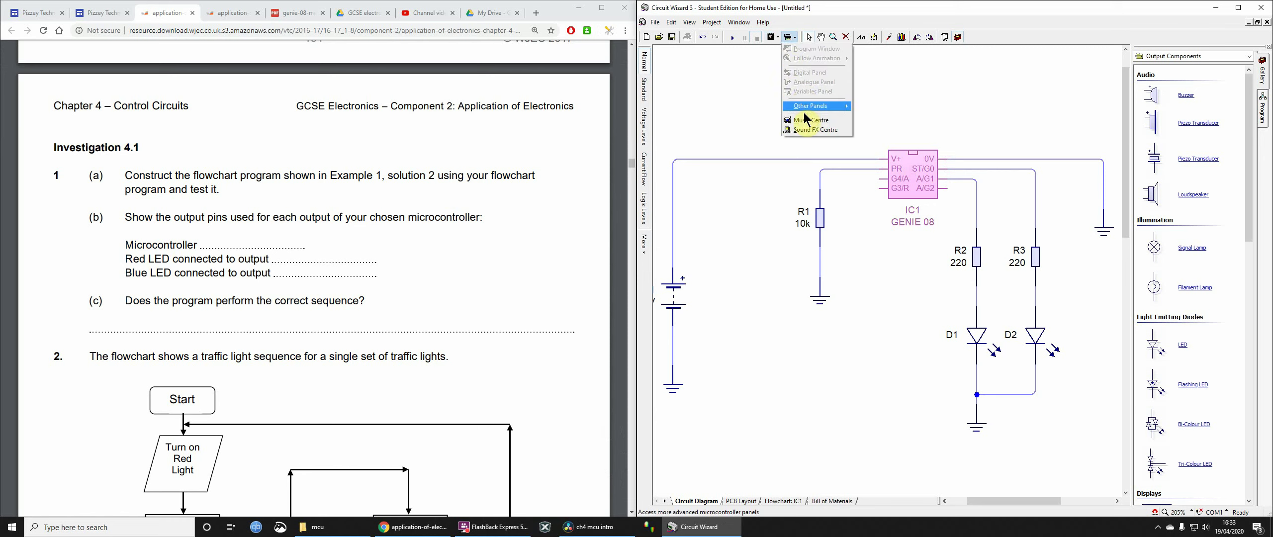
click(791, 130)
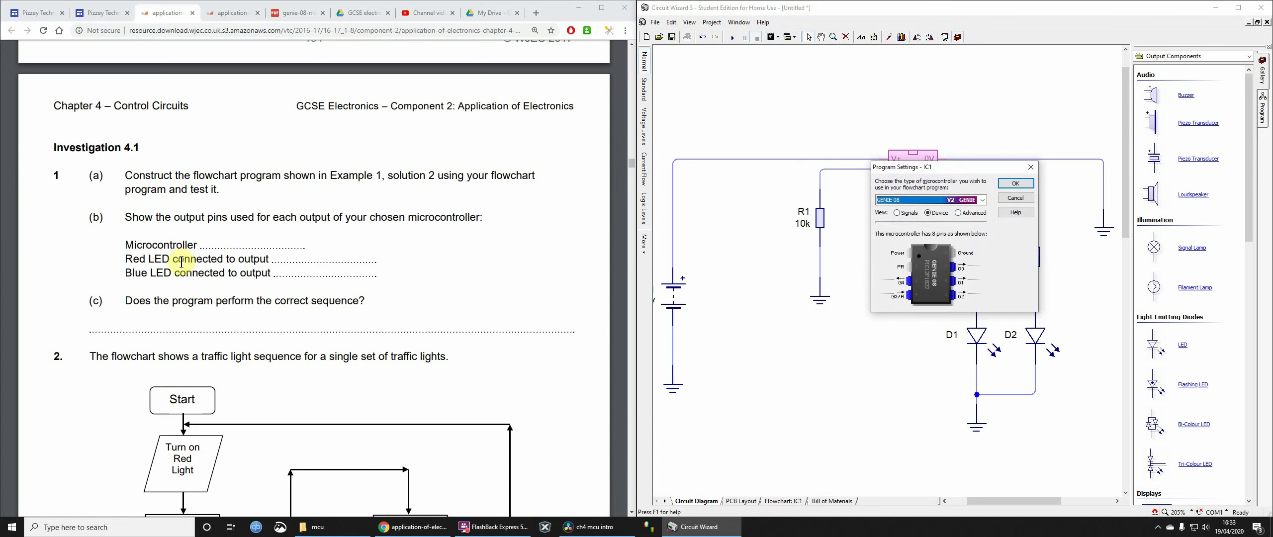
click(1015, 183)
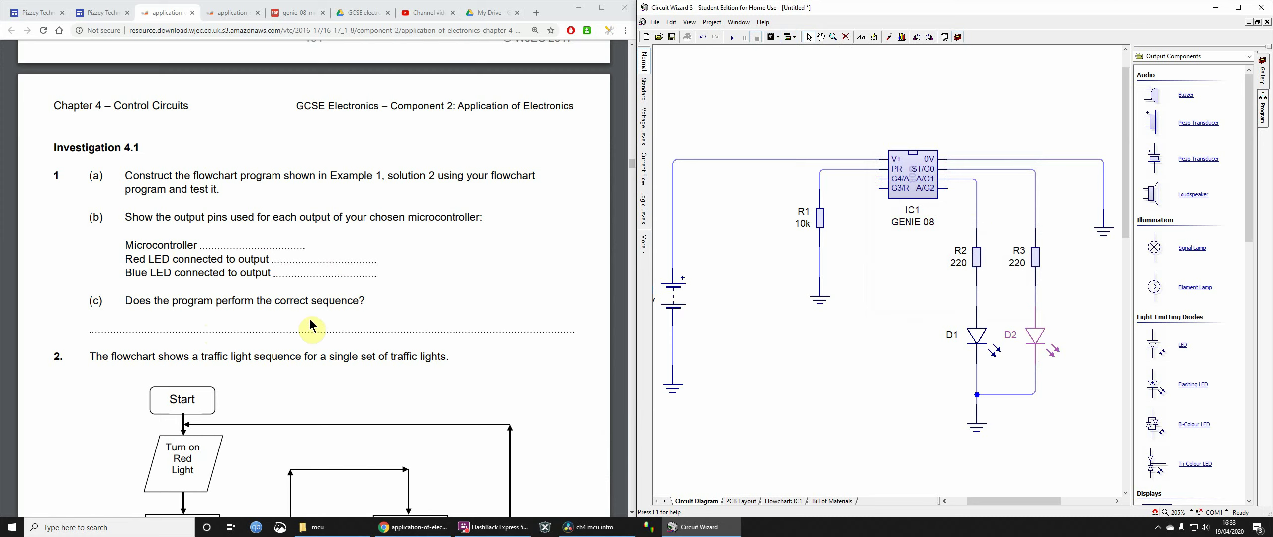
scroll(295, 323, down, 8)
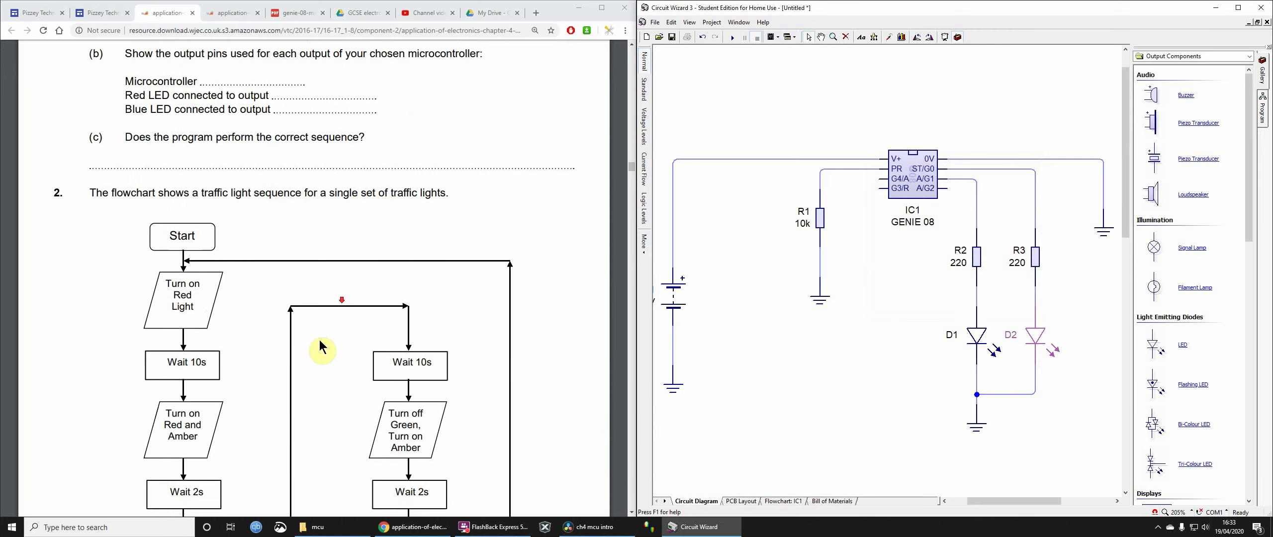
scroll(293, 263, up, 7)
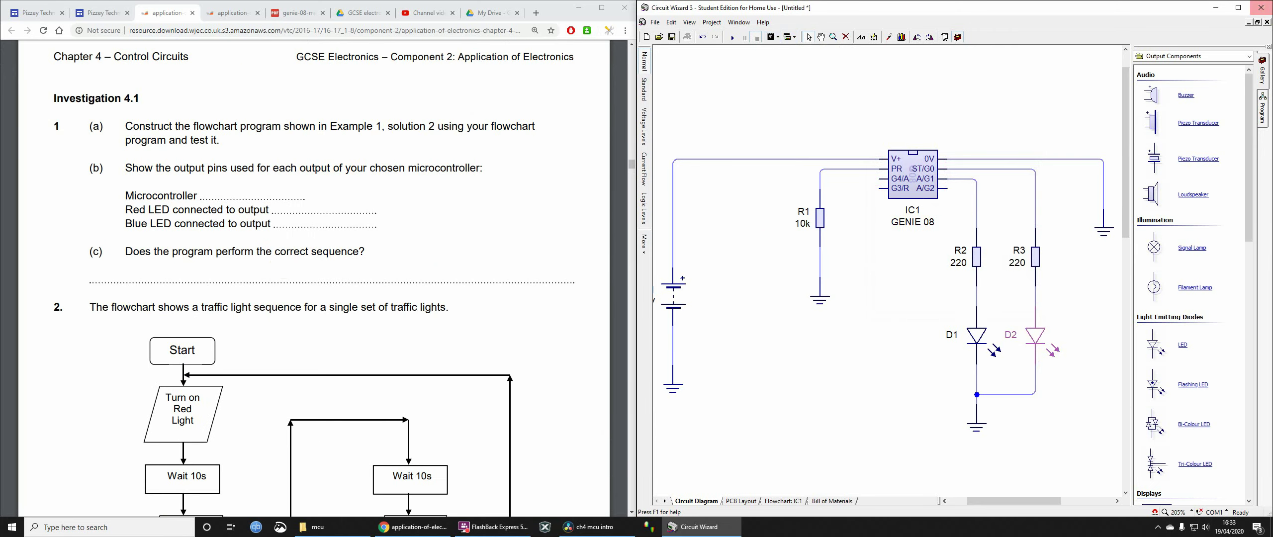